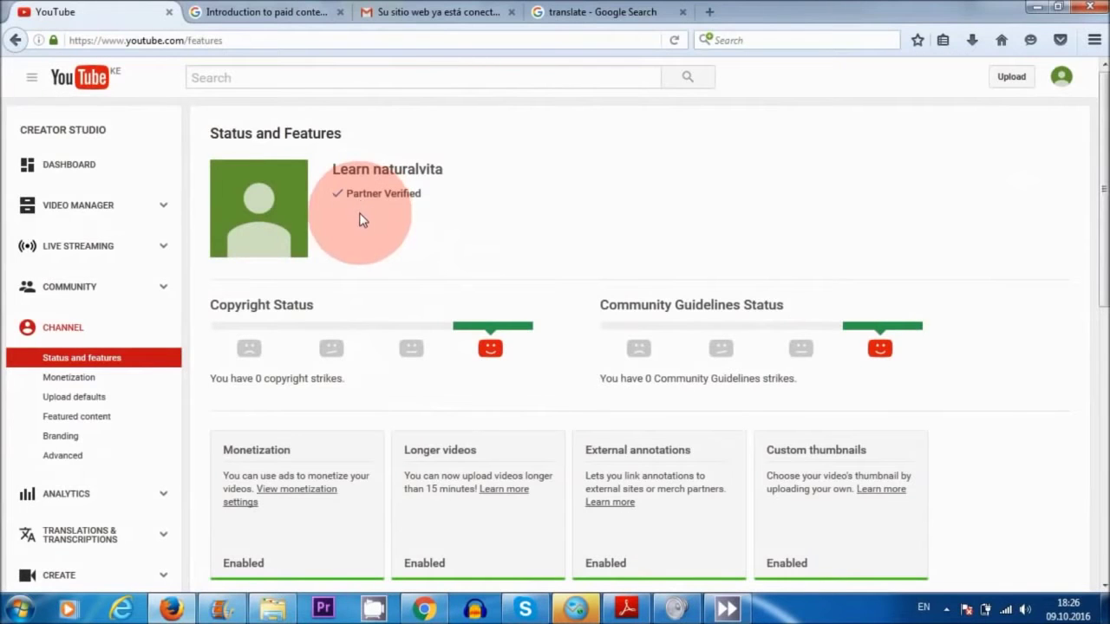
- Highlight the Partner Verified status and the Monetization card, then scroll down the page
left_click_drag(328, 192, 359, 211)
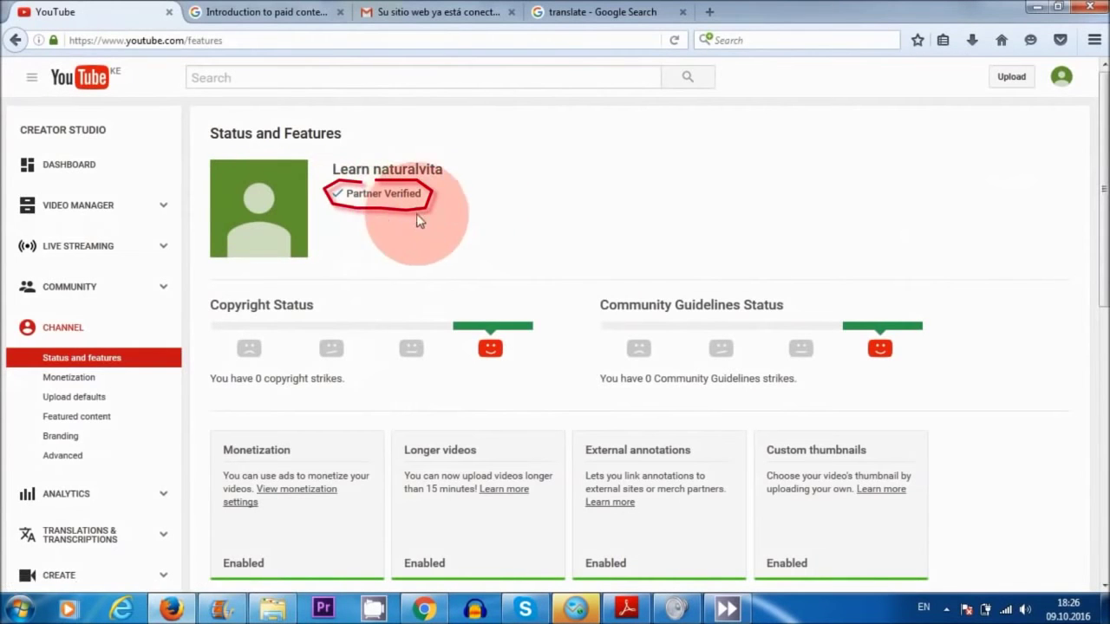
left_click_drag(213, 468, 299, 451)
left_click_drag(1099, 233, 1094, 328)
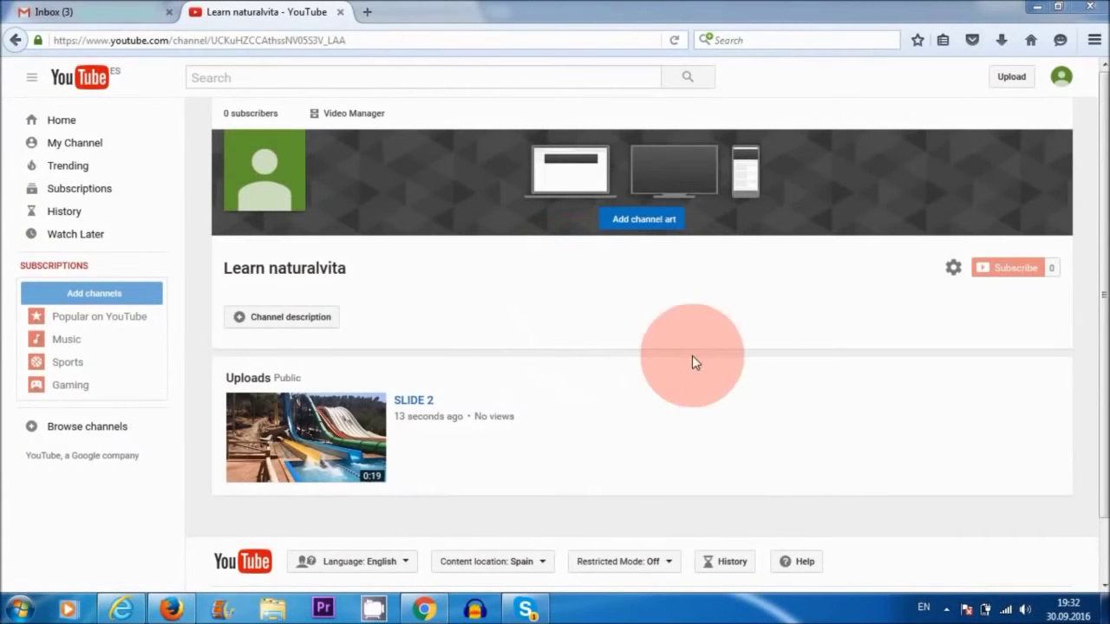
- Go from Video Manager to the CHANNEL Status and features page showing verification pending
mouse_move(299, 424)
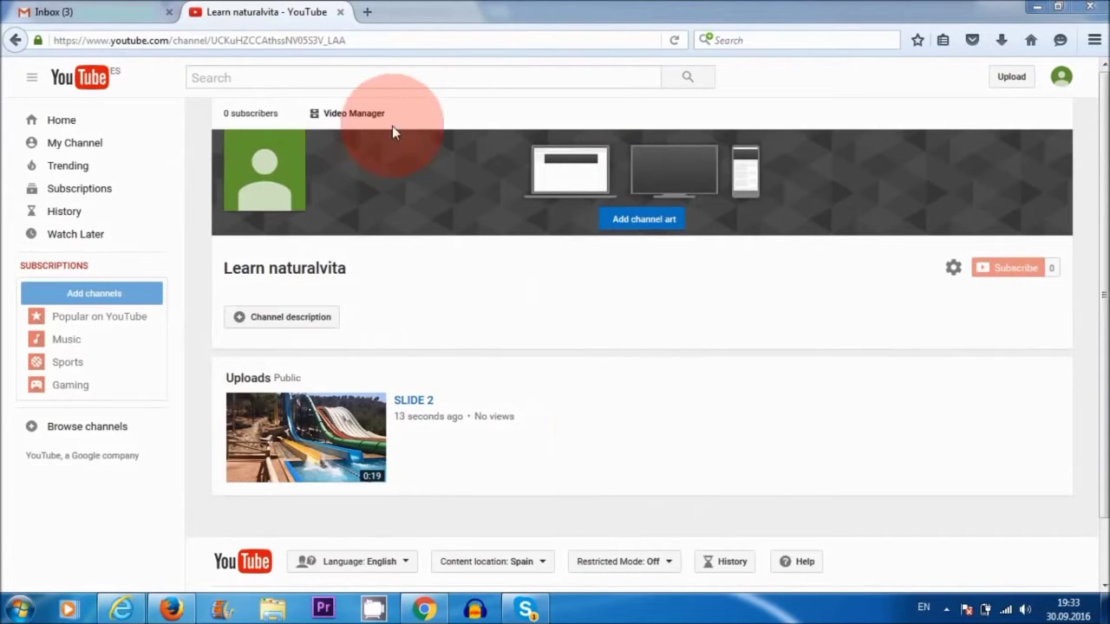
left_click(354, 114)
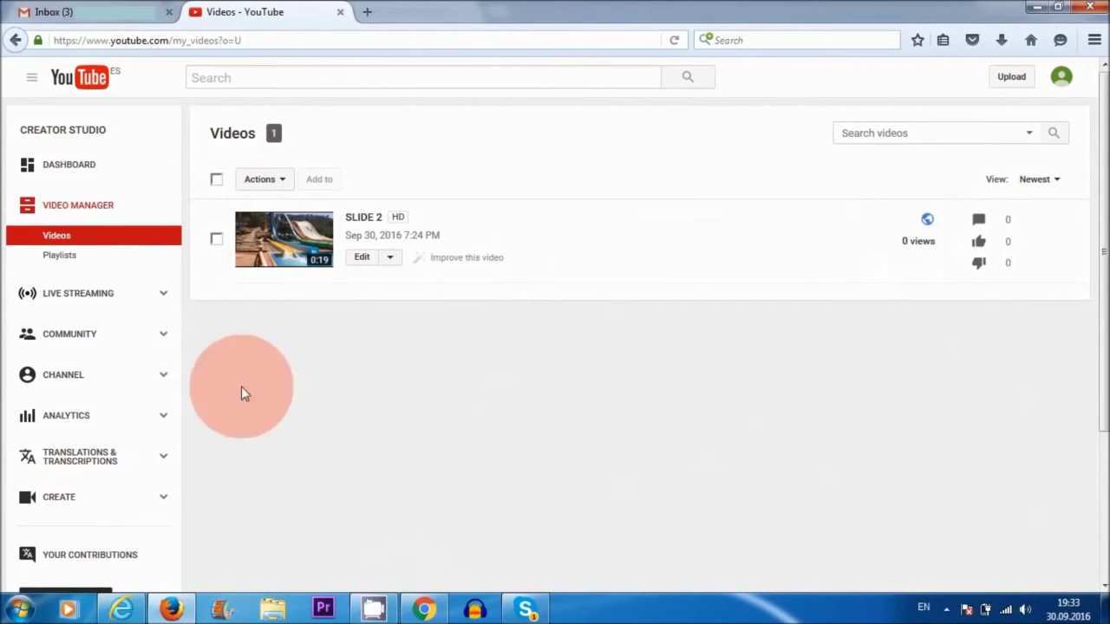
left_click(77, 379)
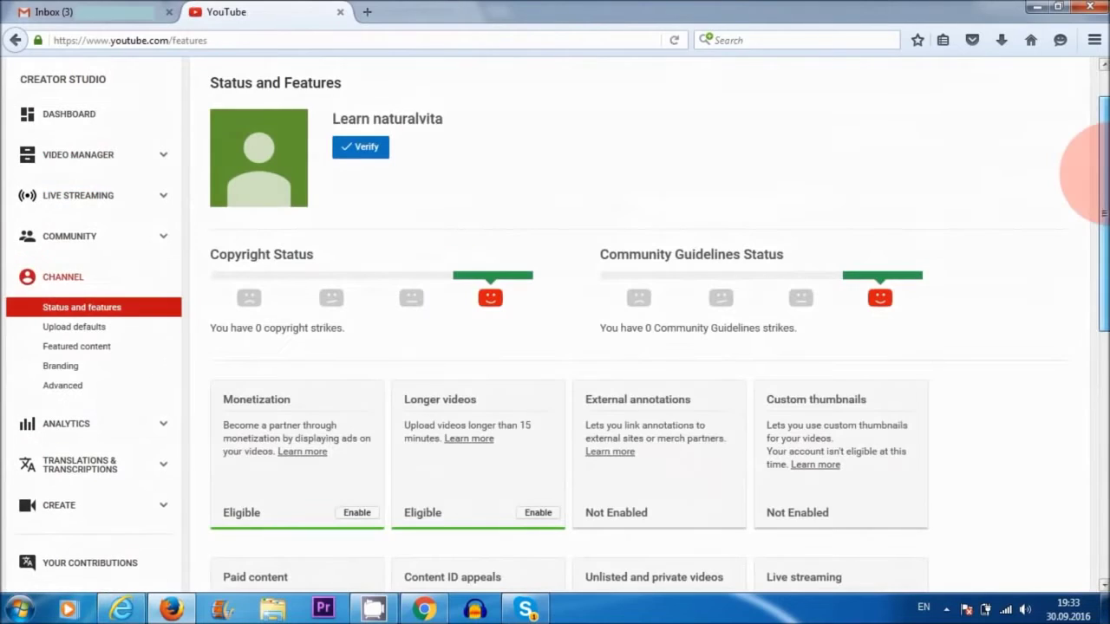
- Verify the account with a text-message code after choosing the country, then return to features
left_click(369, 153)
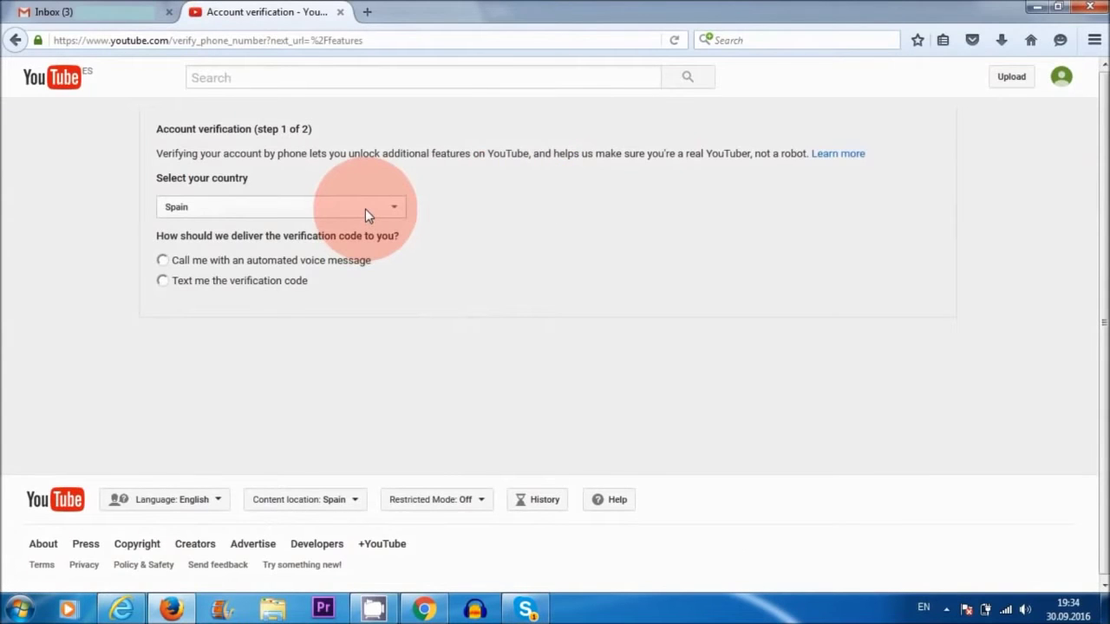
left_click(365, 209)
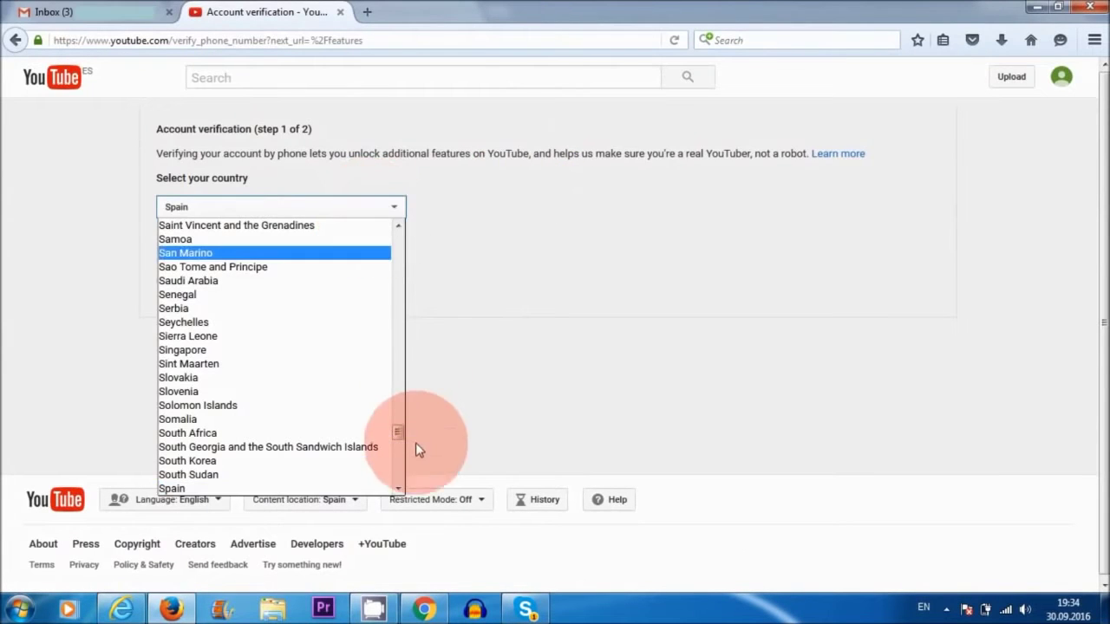
left_click_drag(396, 434, 390, 268)
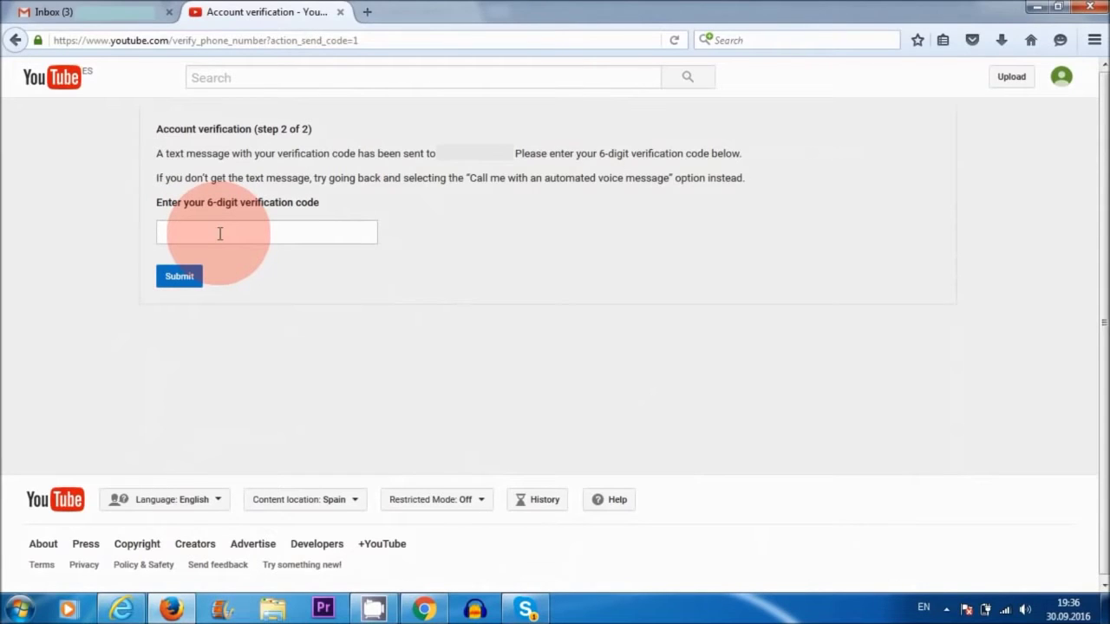
left_click(177, 274)
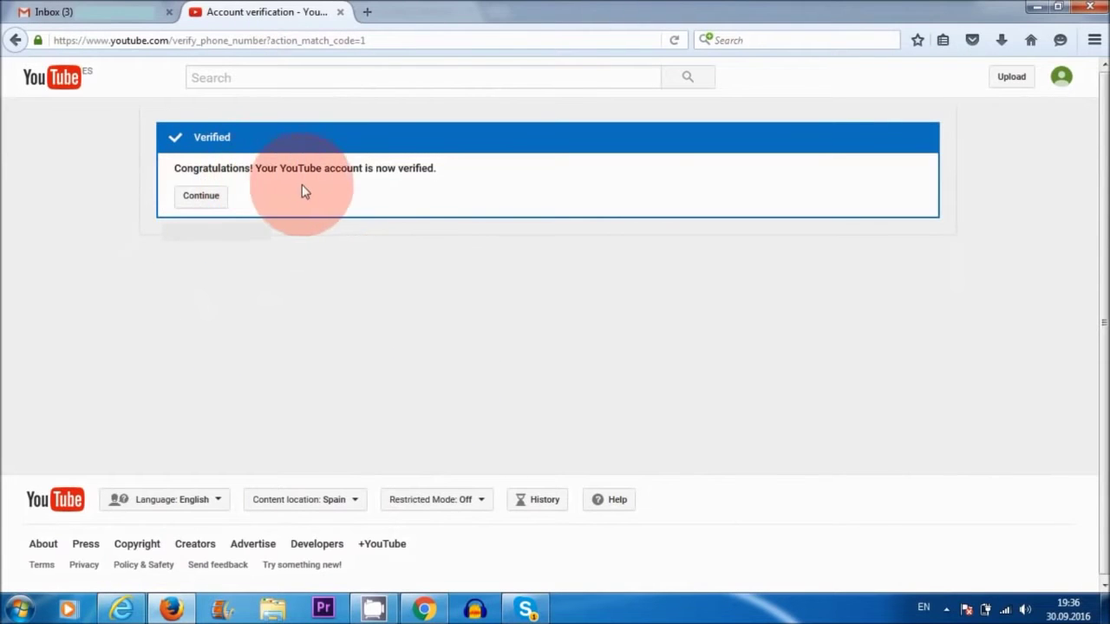
left_click(207, 200)
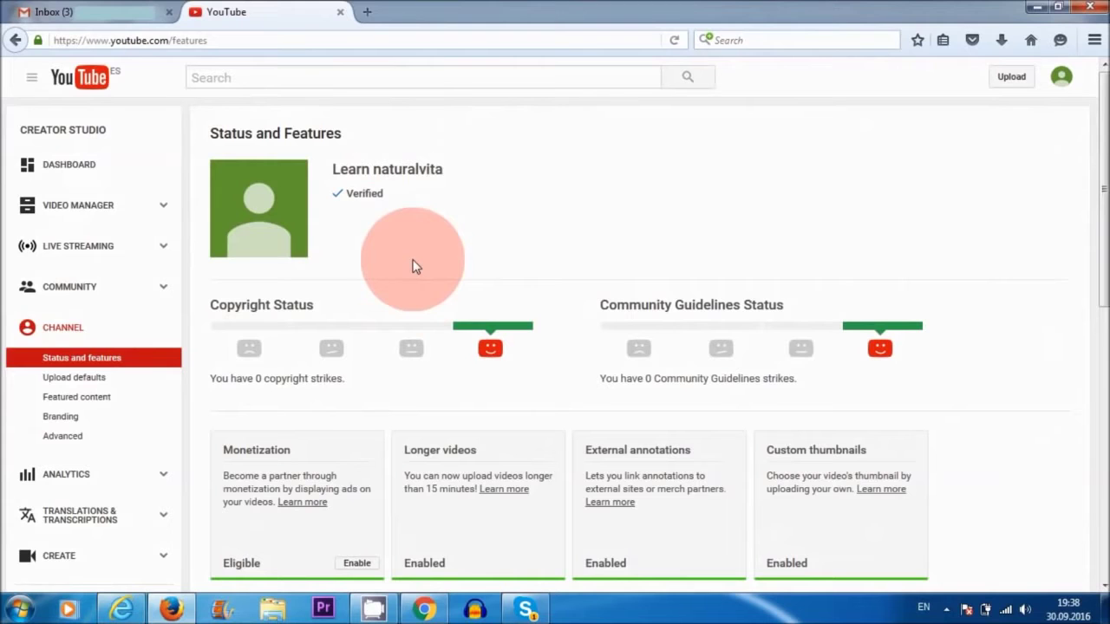
- Start enabling monetization with Enable My Account and scroll to the partner terms
left_click_drag(1105, 218, 1105, 332)
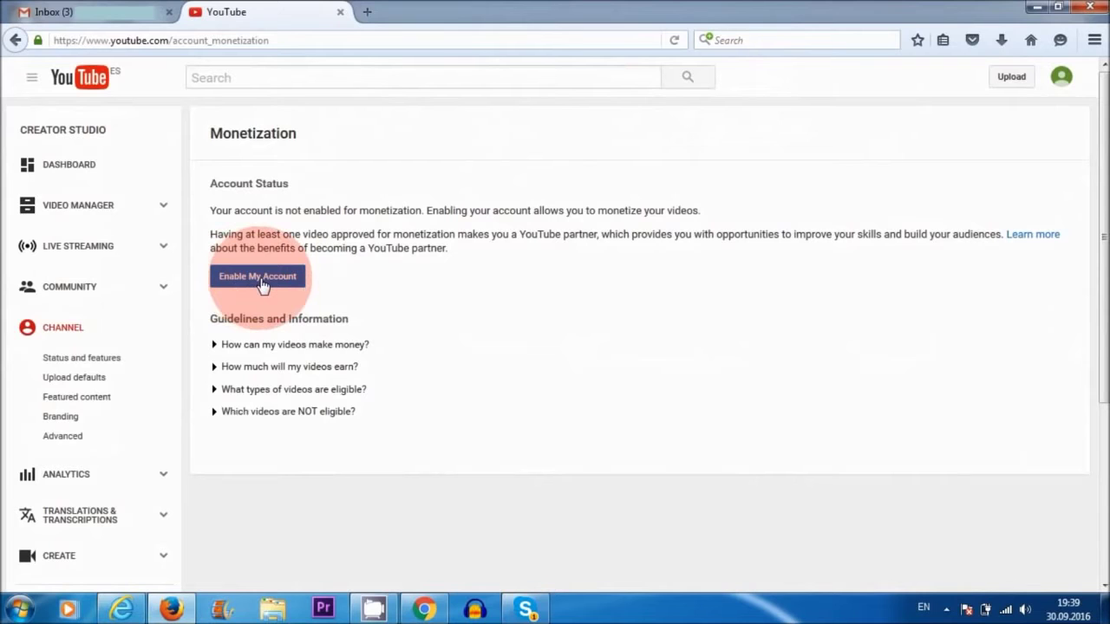
left_click(261, 283)
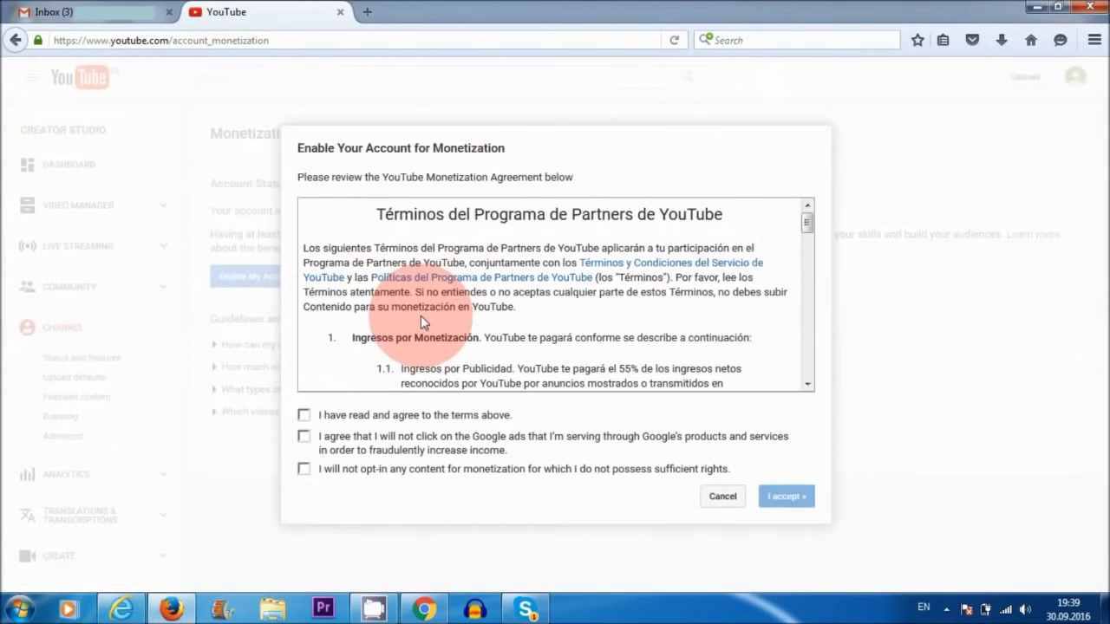
mouse_move(806, 224)
left_mouse_down()
mouse_move(811, 375)
mouse_move(806, 229)
left_mouse_up()
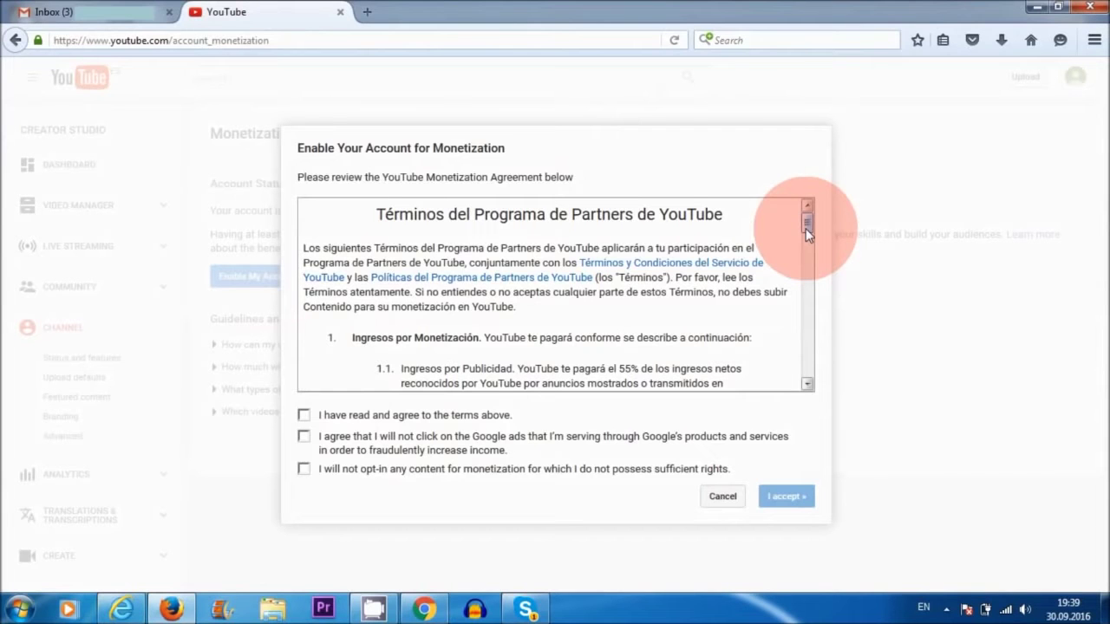
left_click_drag(806, 228, 805, 365)
- Tick all three partner agreements, accept them, and monetize the SLIDE 2 video
left_click(303, 415)
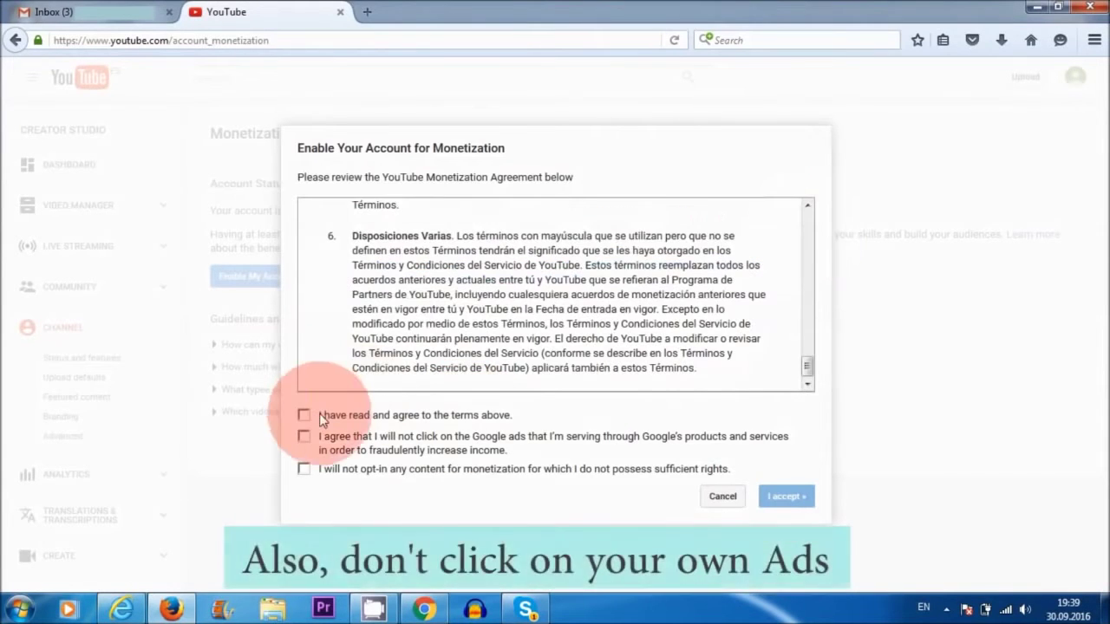
left_click(303, 437)
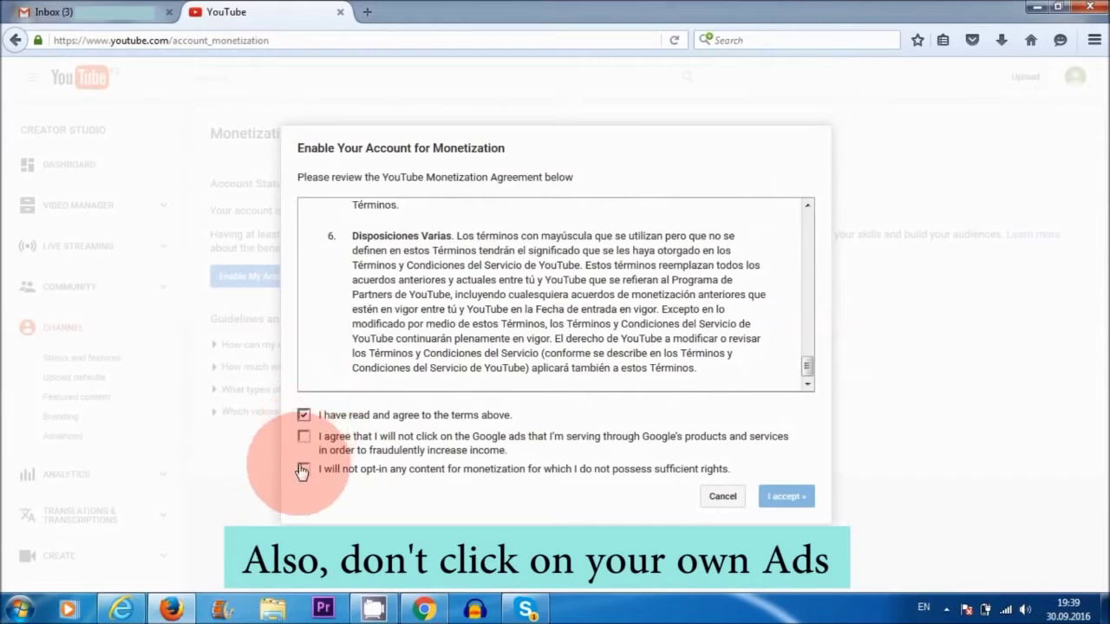
left_click(303, 469)
left_click(783, 496)
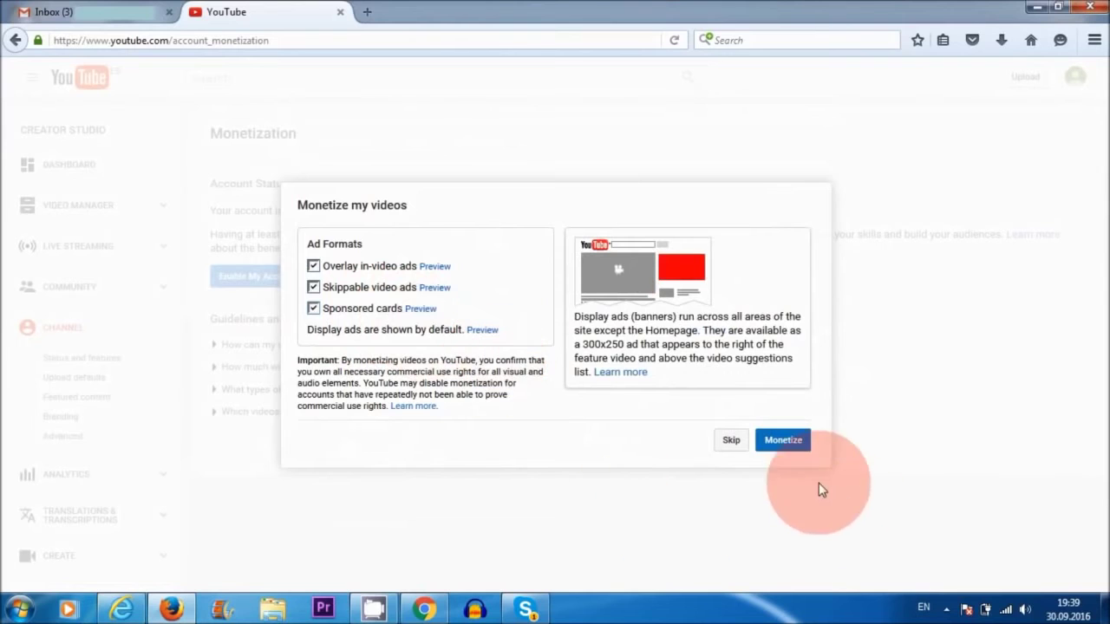
left_click(783, 441)
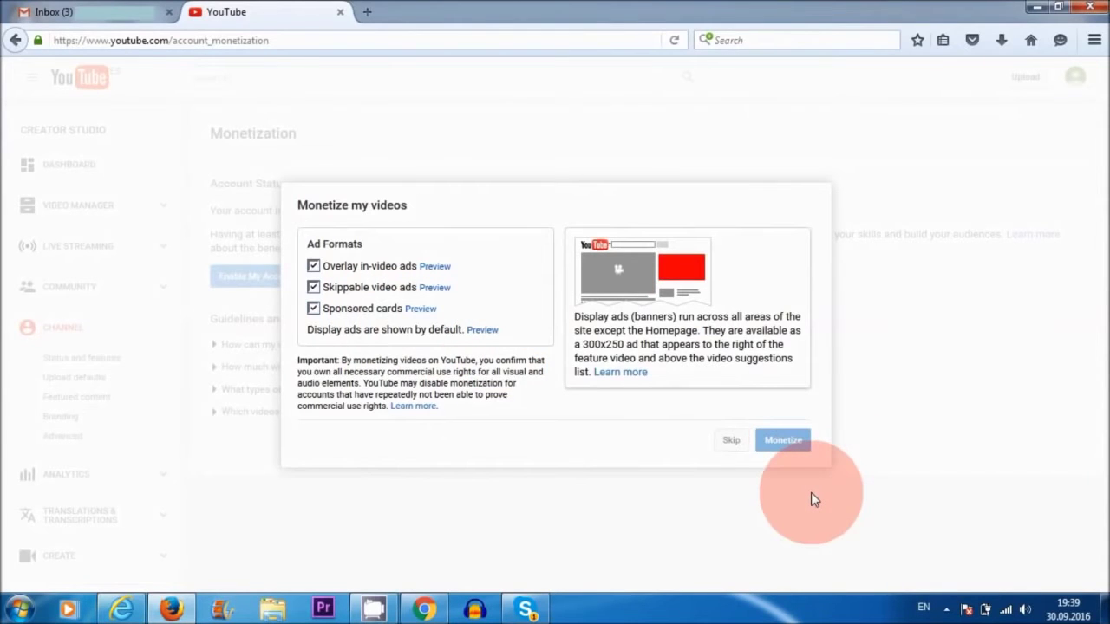
left_click(751, 417)
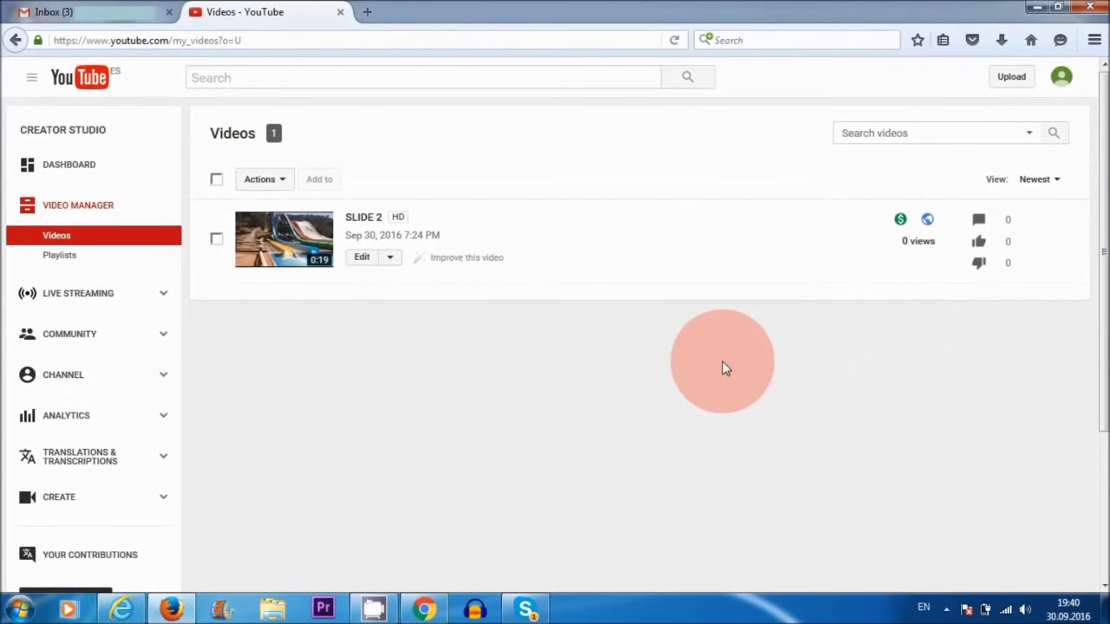
- Confirm Monetization Enabled and Paid content needing AdSense, then switch to Chrome's AdSense tutorial
left_click(73, 384)
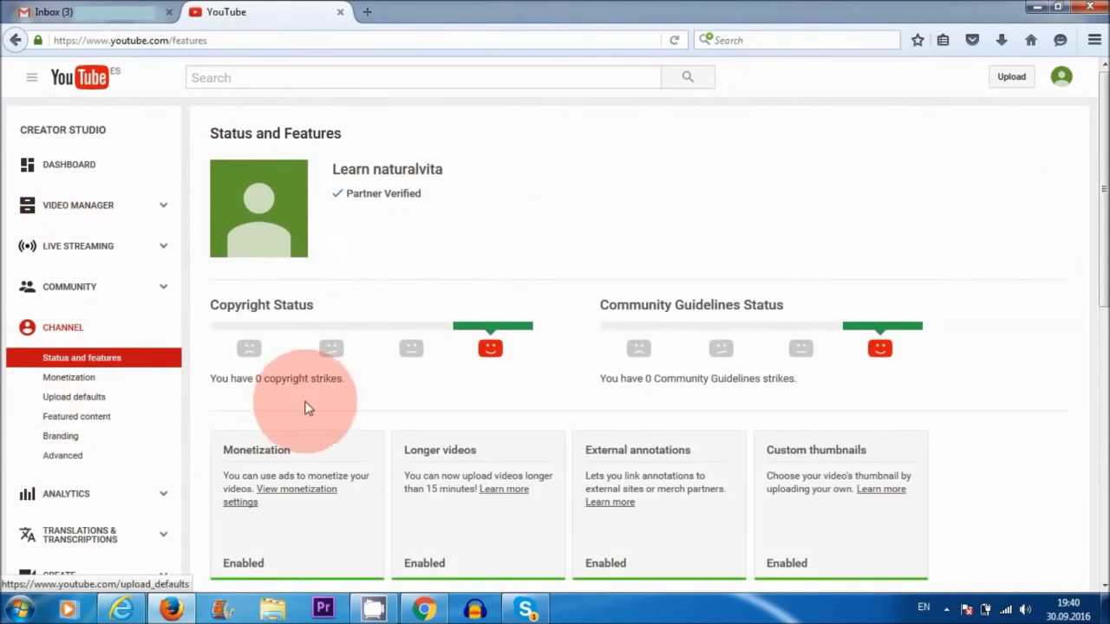
left_click_drag(1103, 245, 1103, 345)
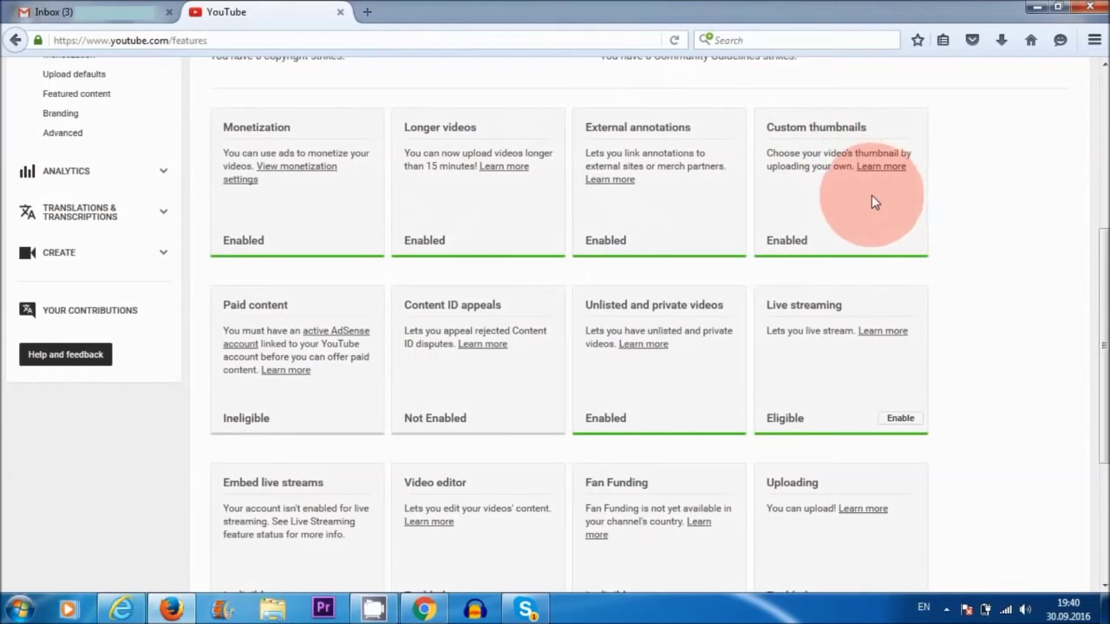
scroll(1100, 282, "down", 1)
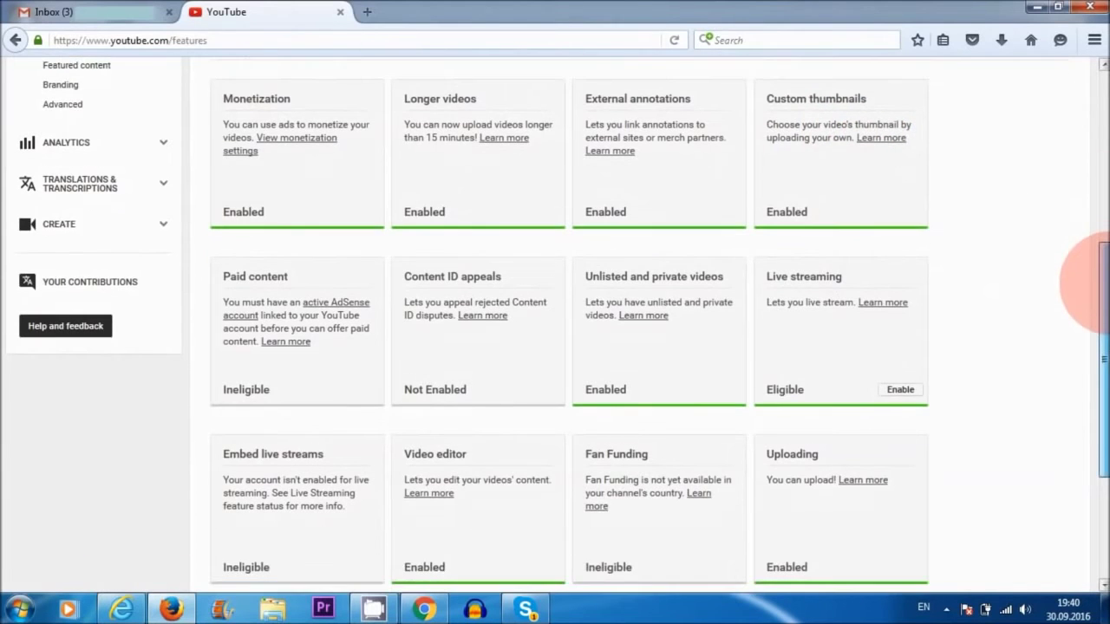
scroll(1099, 282, "down", 1)
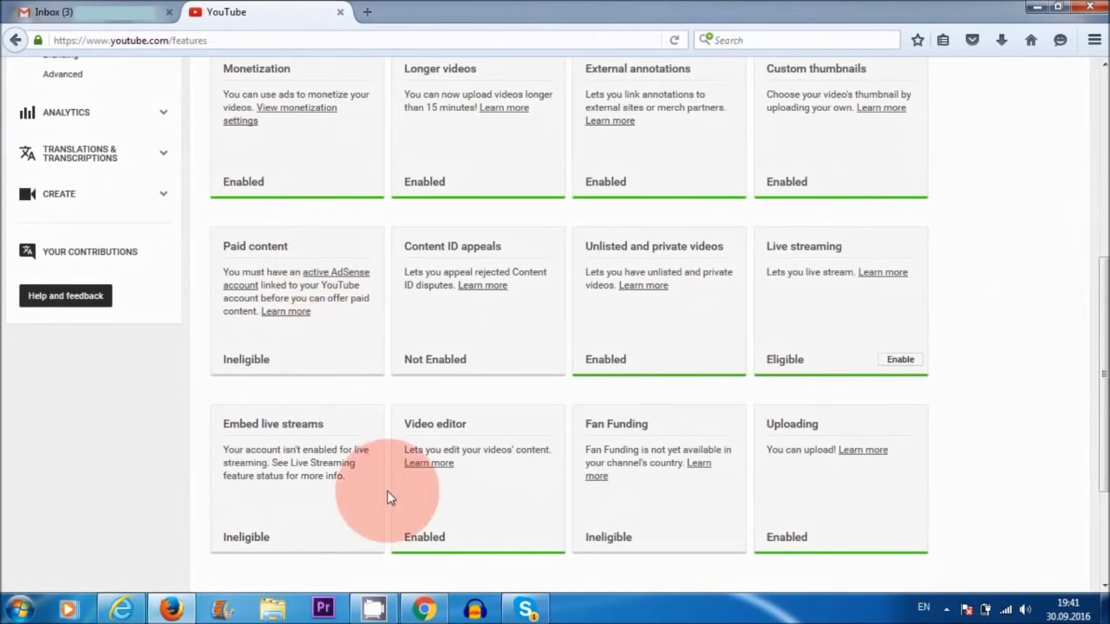
left_click(424, 608)
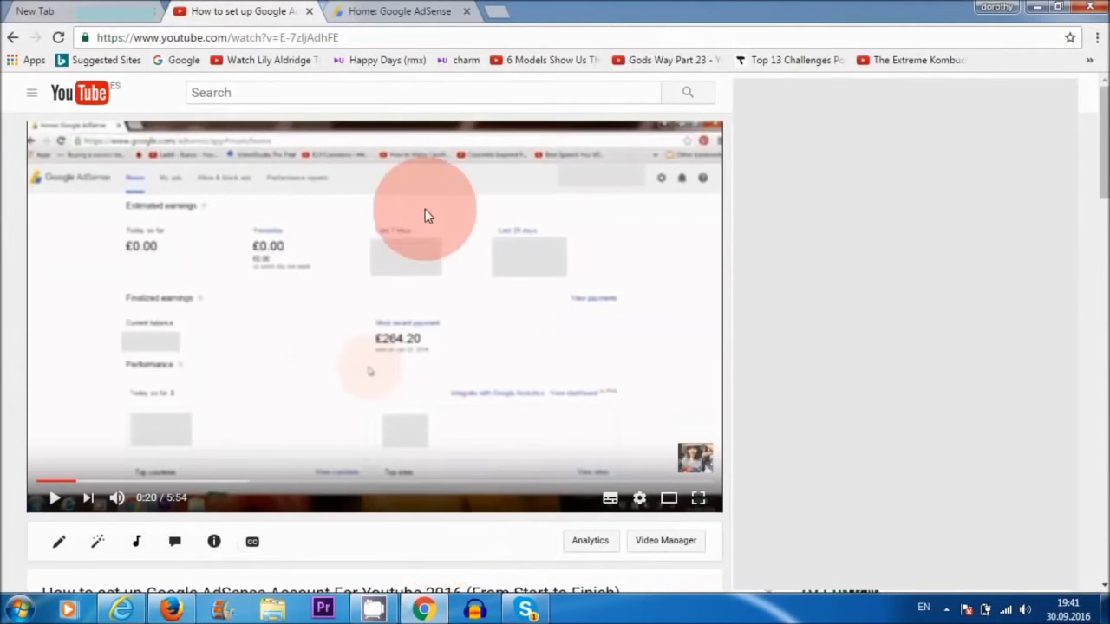
- Switch to the Home: Google AdSense tab in Chrome
left_click(381, 11)
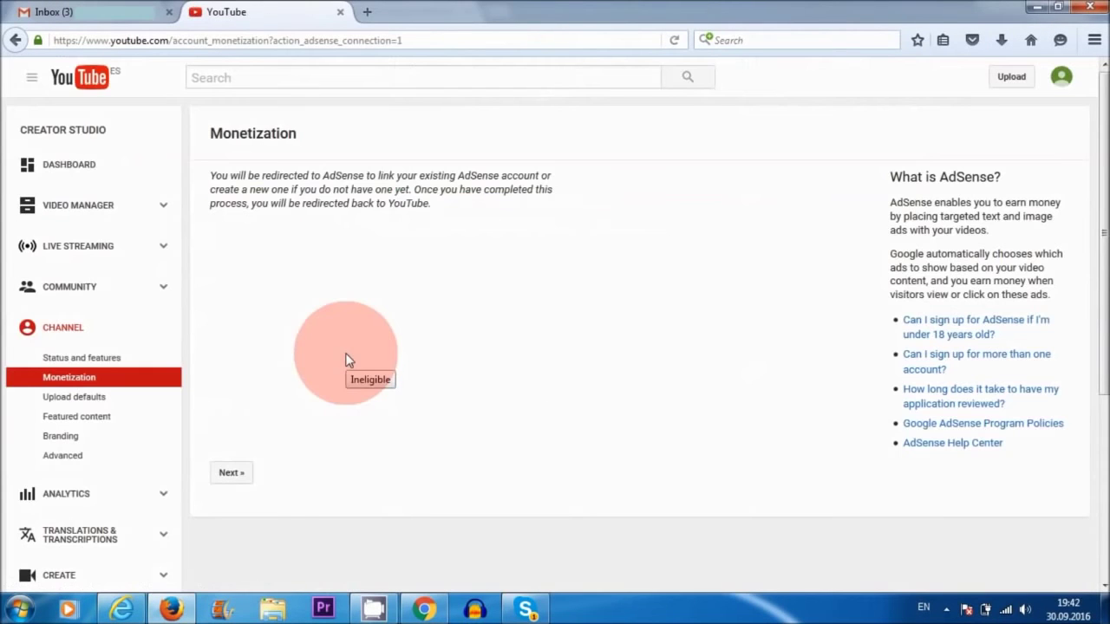
- Continue to AdSense, sign in with the Google account, and confirm the channel as the English-language website
left_click(230, 472)
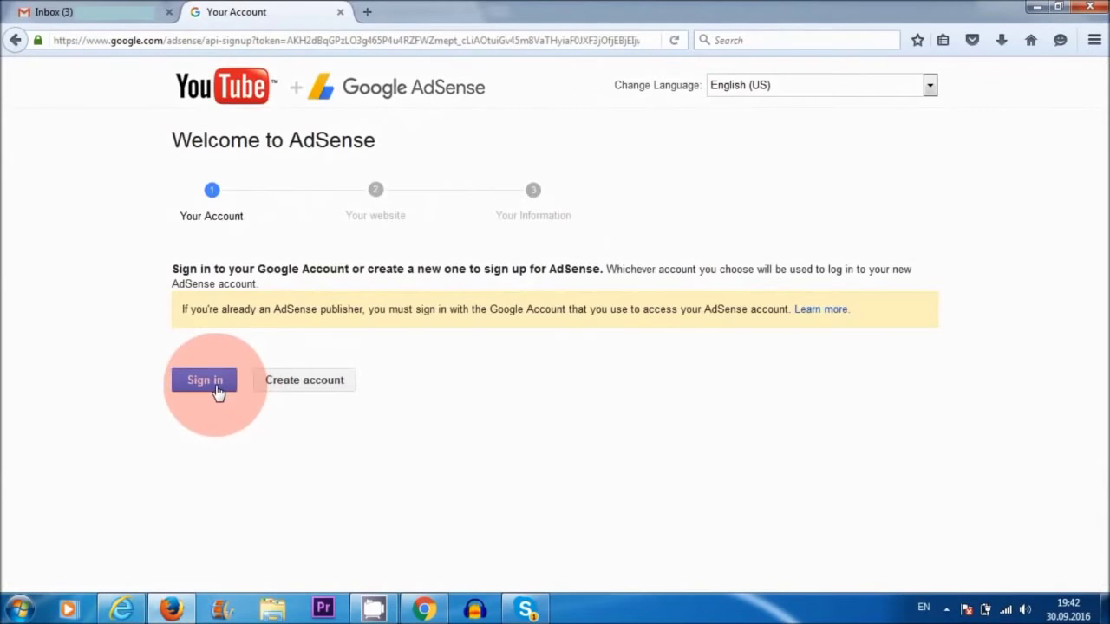
left_click(217, 390)
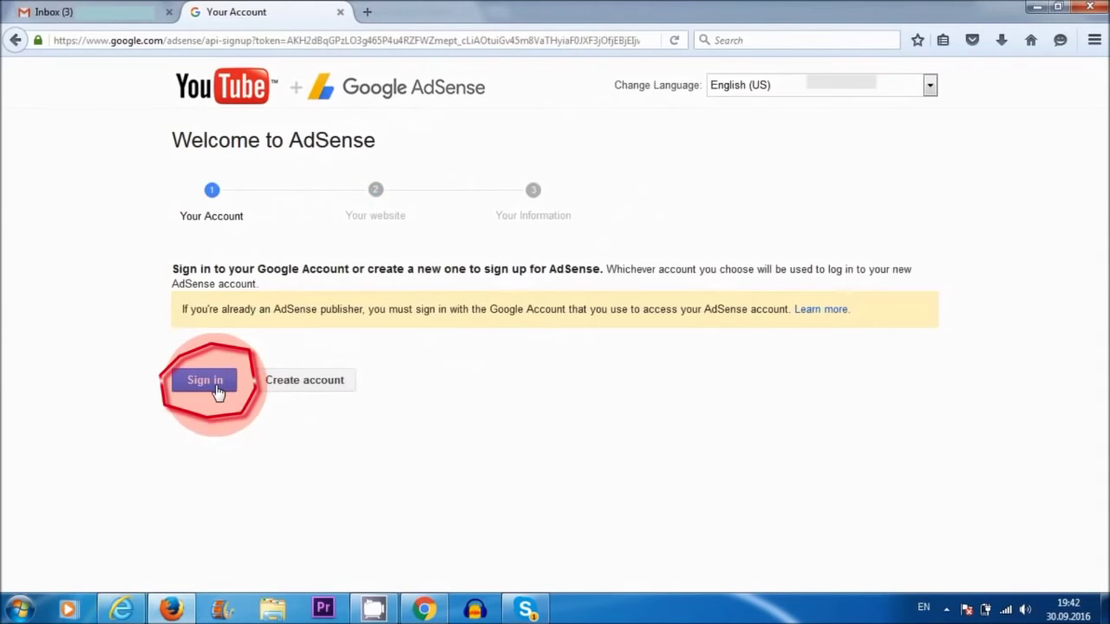
left_click(216, 387)
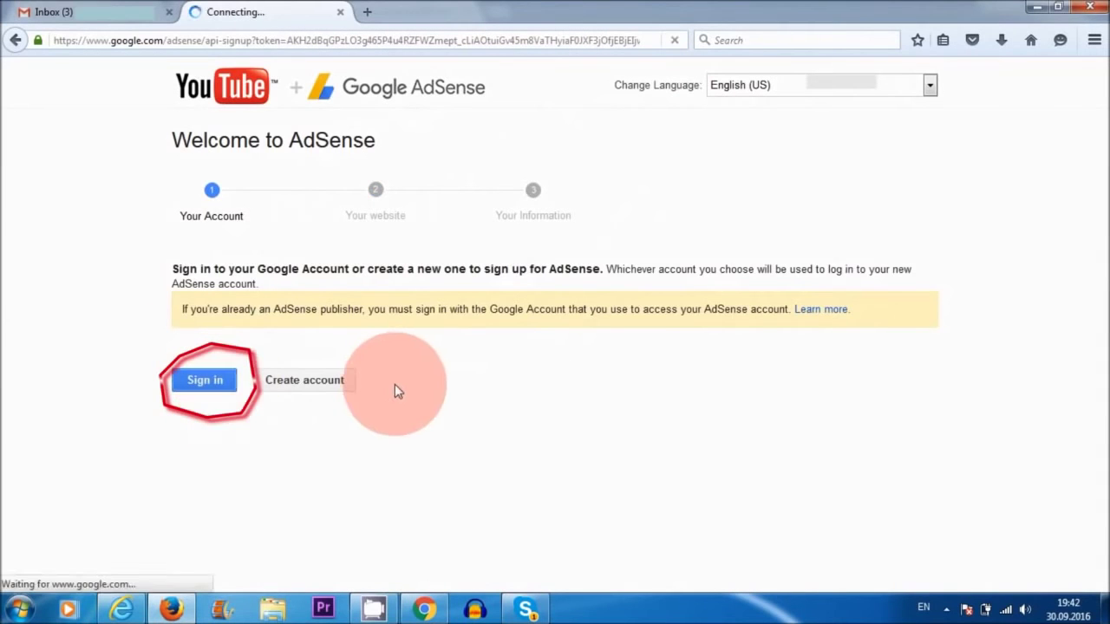
left_click(217, 391)
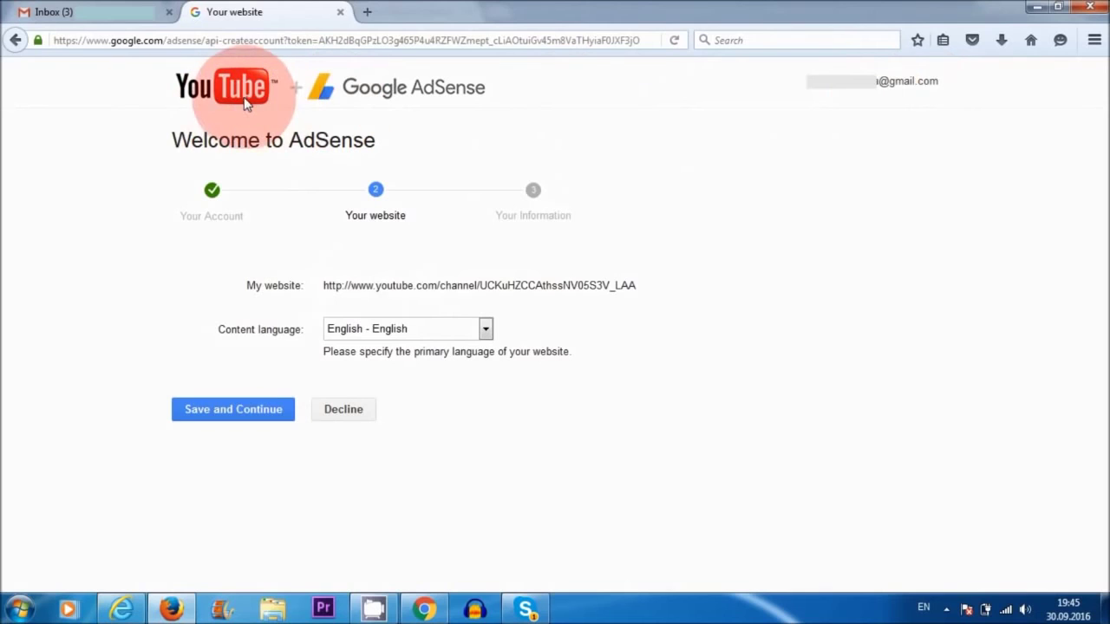
left_click(231, 414)
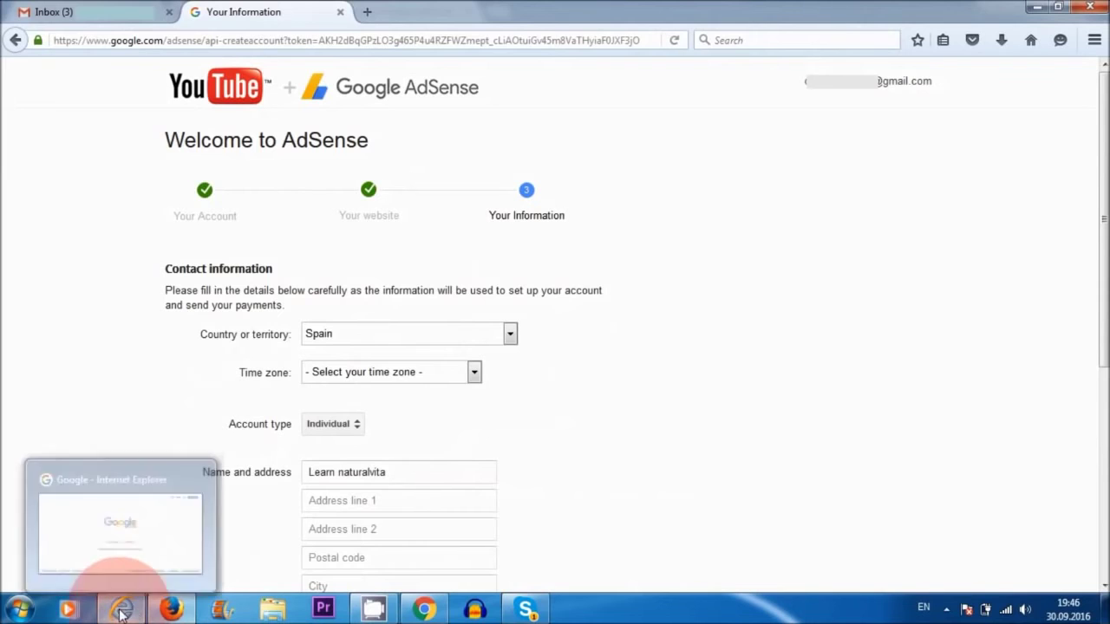
- Set all five AdSense email preferences to No and submit the application
mouse_move(424, 613)
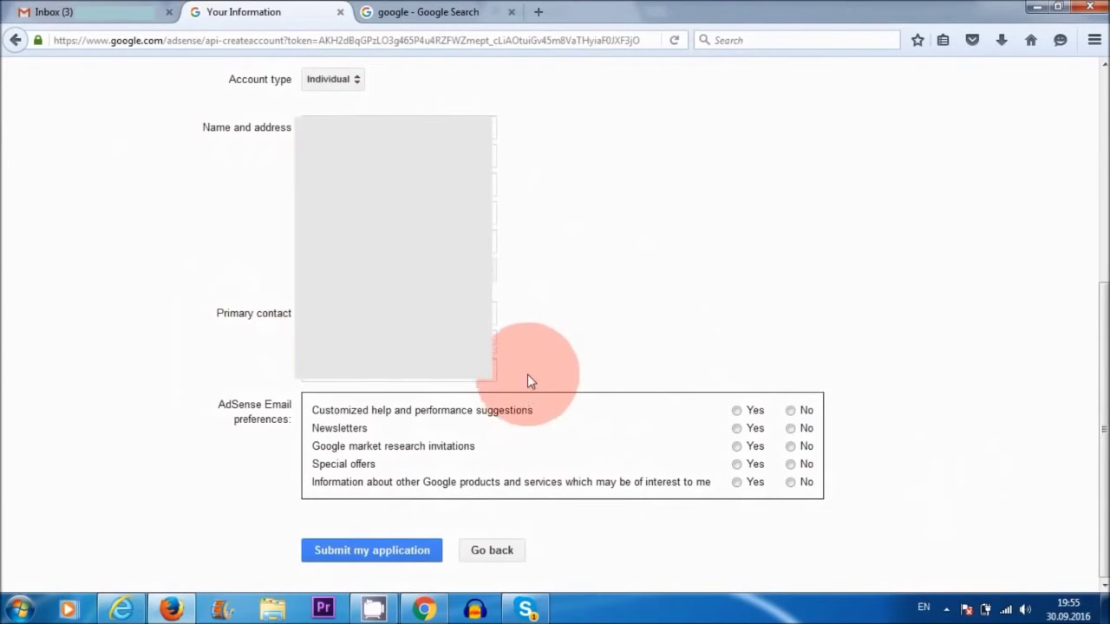
left_click(790, 410)
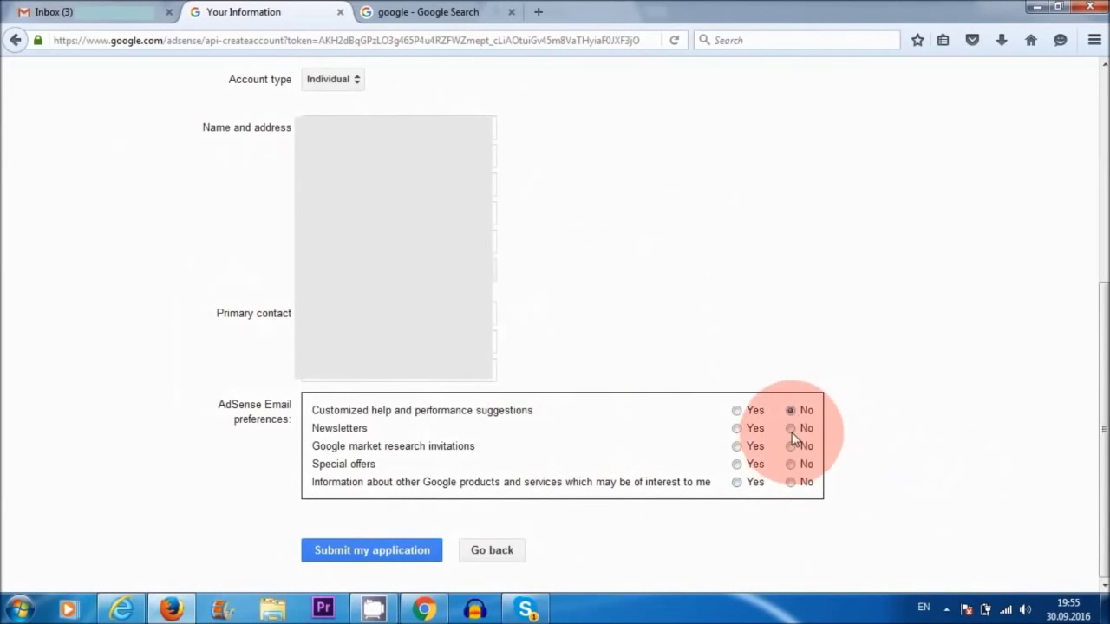
left_click(789, 429)
left_click(790, 446)
left_click(790, 464)
left_click(789, 482)
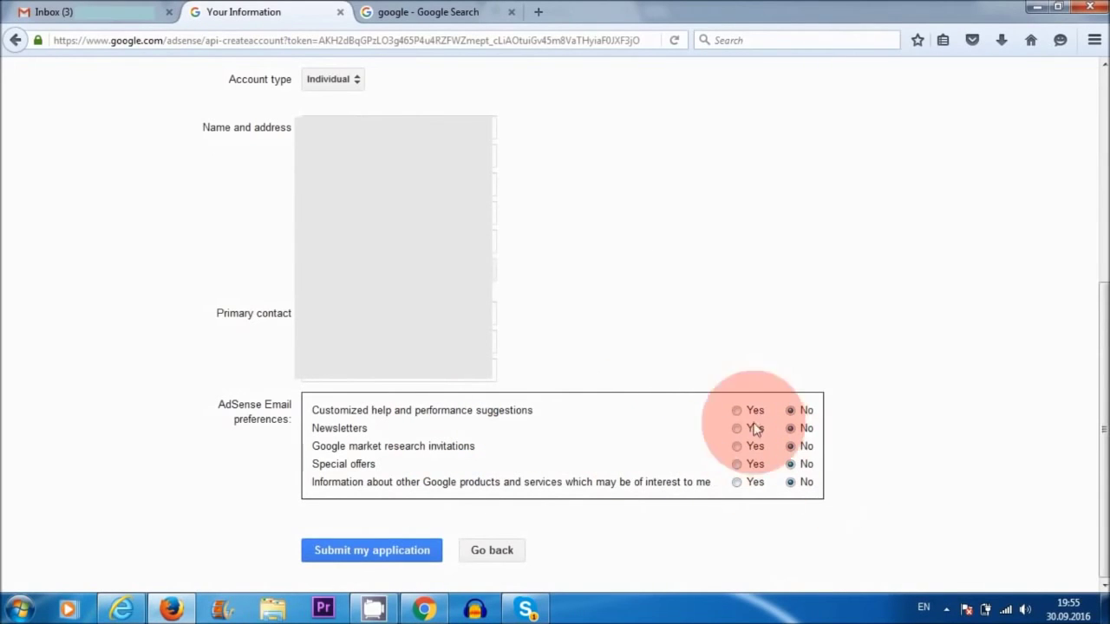
left_click(362, 556)
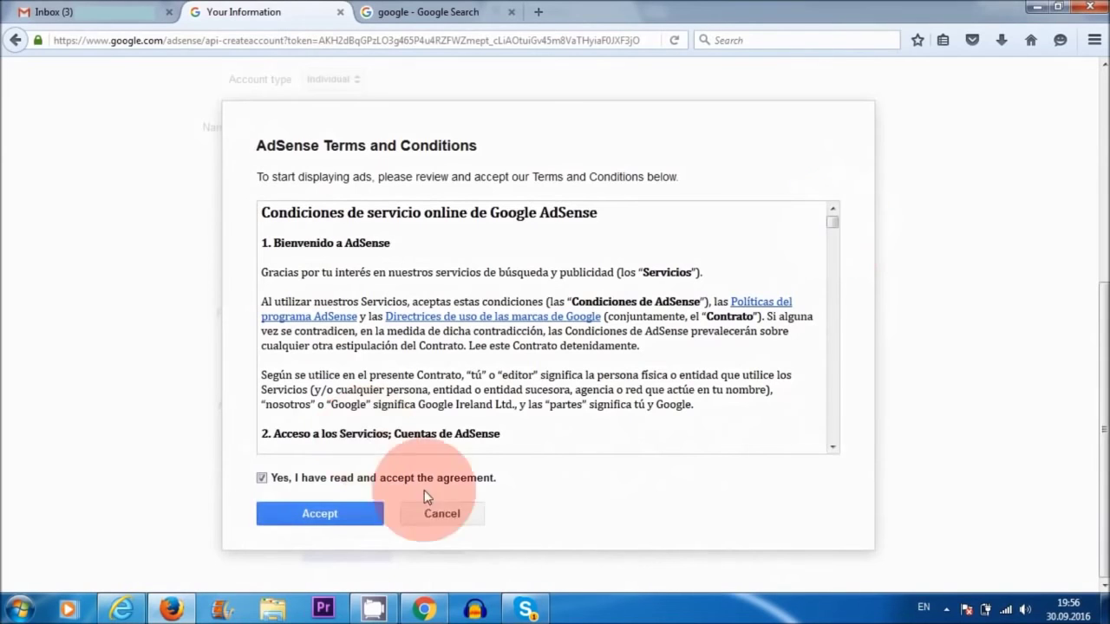
- Tick 'Yes, I have read and accept the agreement' and accept the AdSense terms
left_click(260, 478)
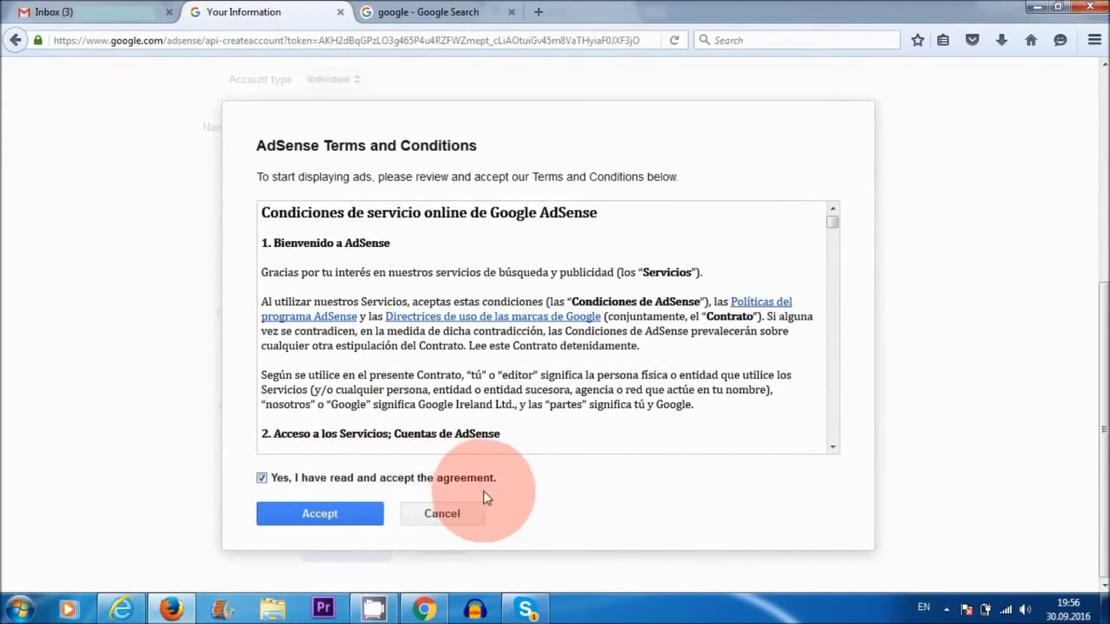
left_click(338, 518)
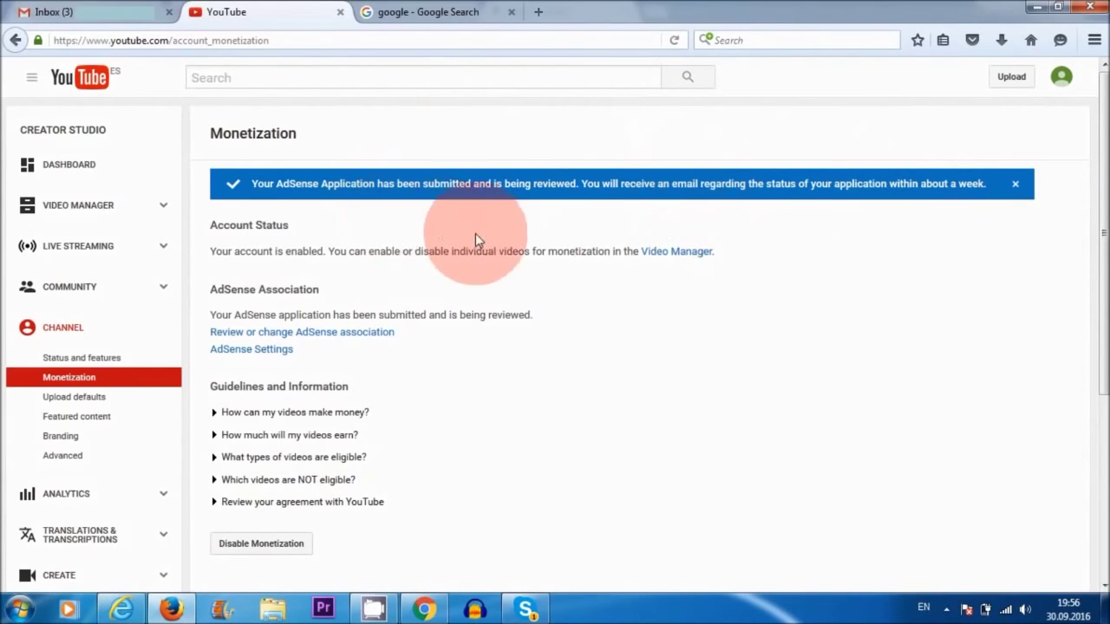
- Open Status and features and view the associated AdSense account, now Pending
left_click(56, 331)
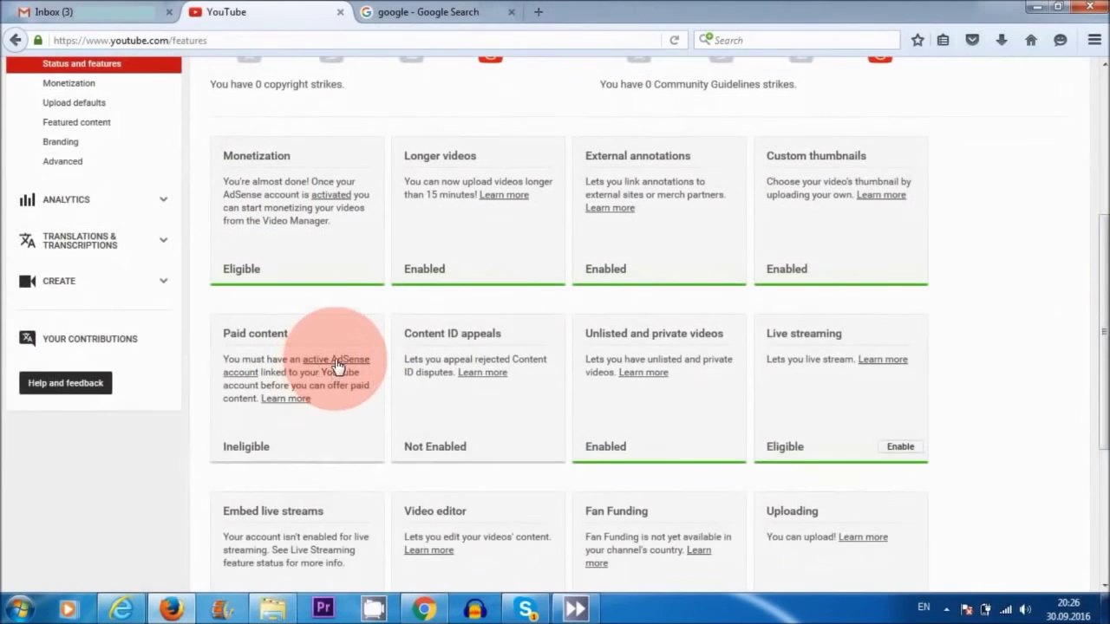
left_click(337, 363)
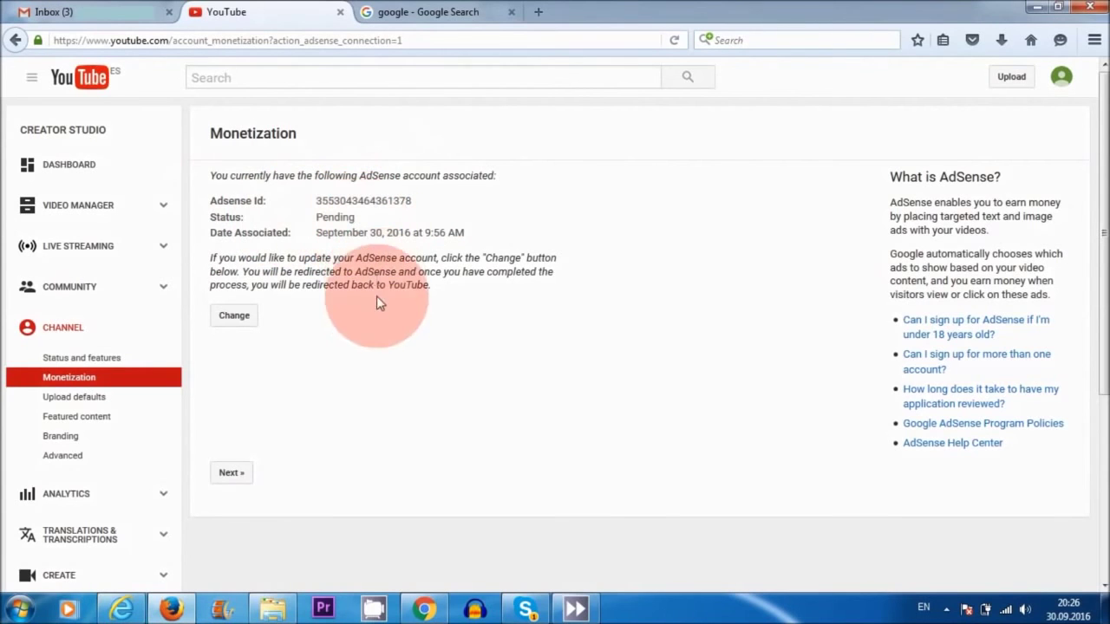
- Search Google for 'adsense' and open the Google AdSense sign-in result
left_click(417, 14)
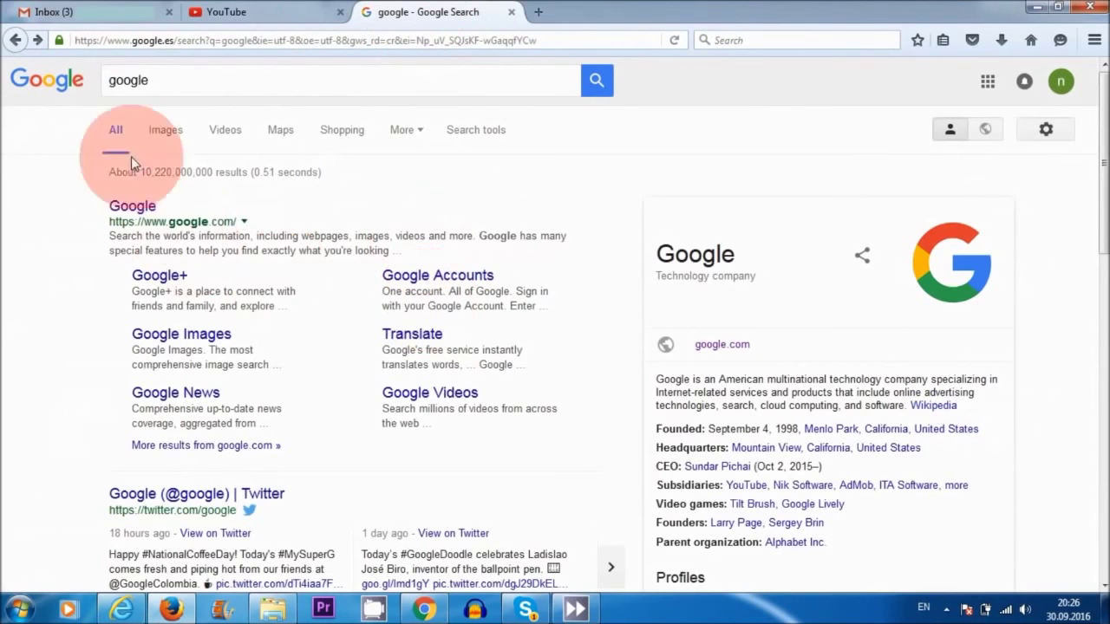
left_click(164, 79)
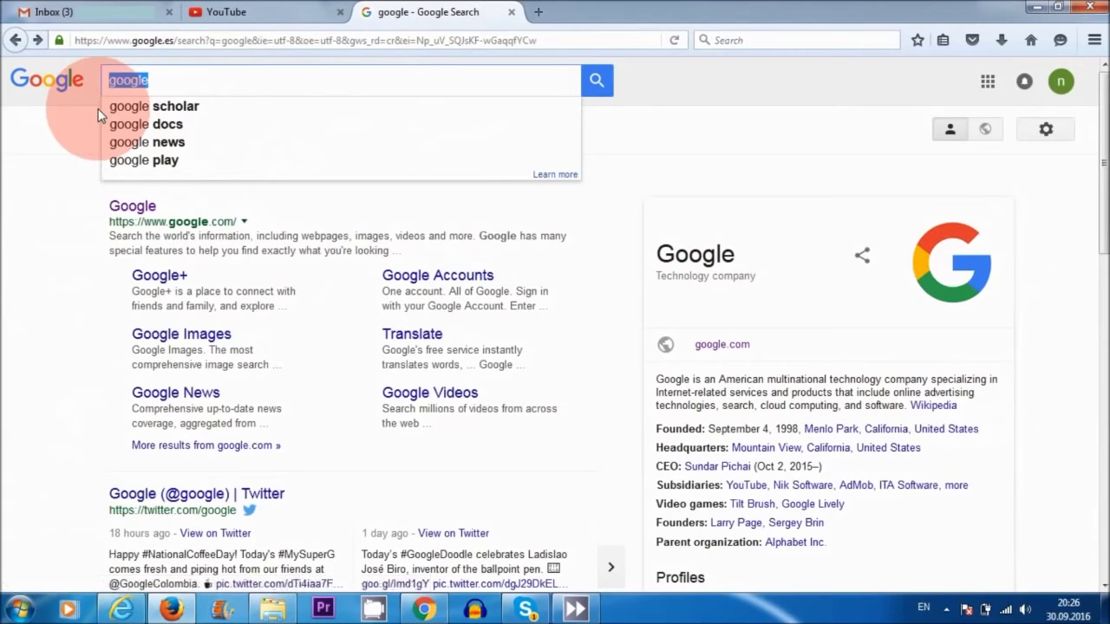
type("adsense")
key("Return")
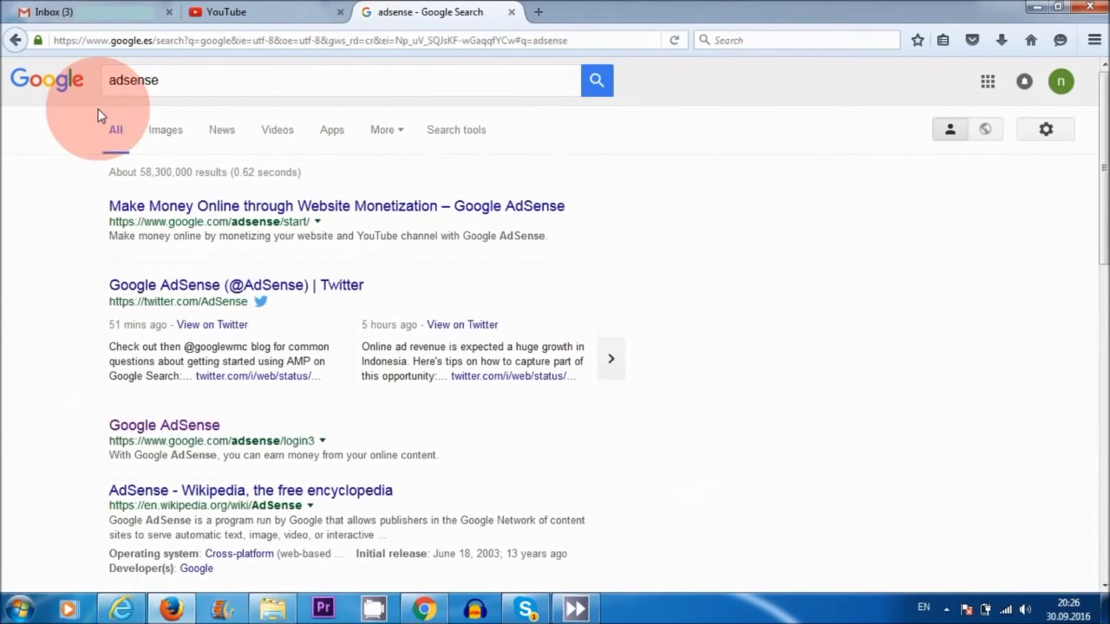
scroll(444, 303, "down", 4)
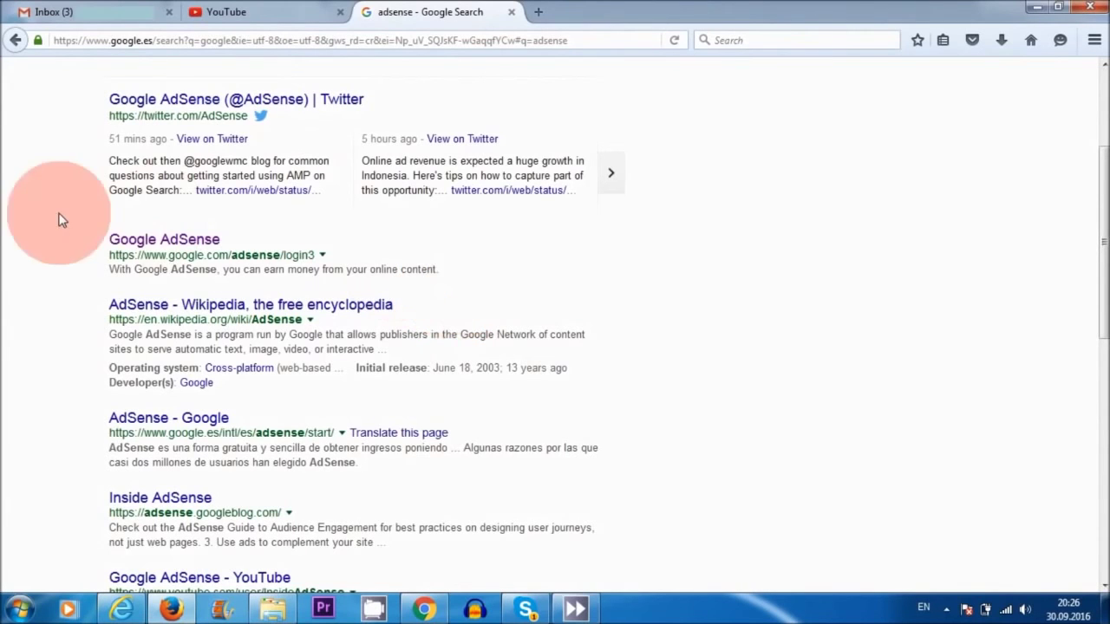
left_click(135, 236)
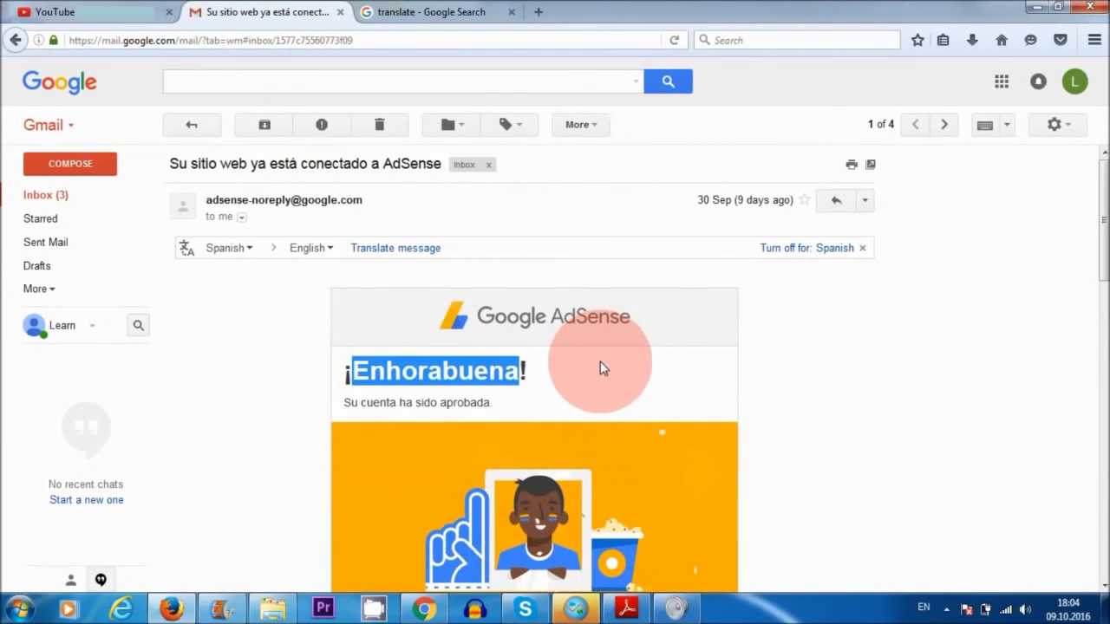
scroll(530, 371, "down", 1)
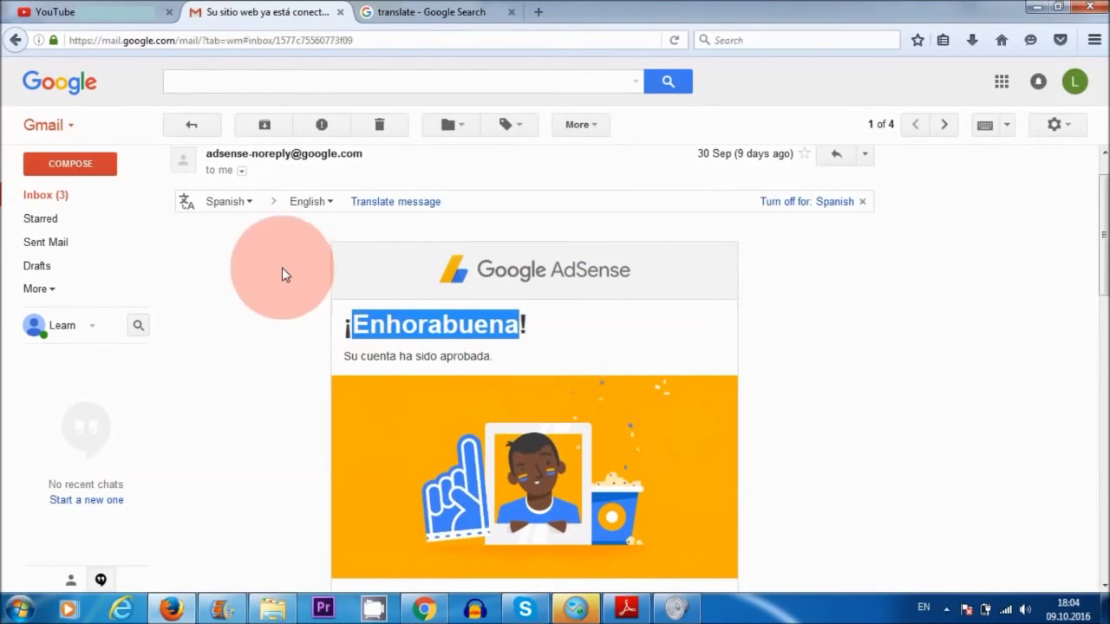
scroll(260, 252, "up", 1)
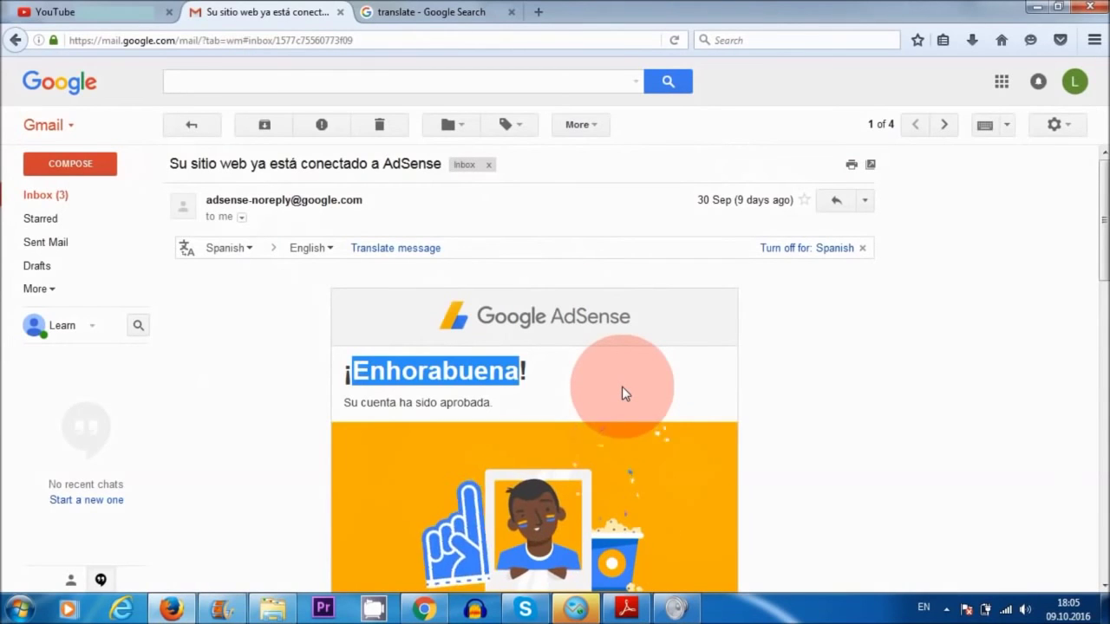
left_click(138, 13)
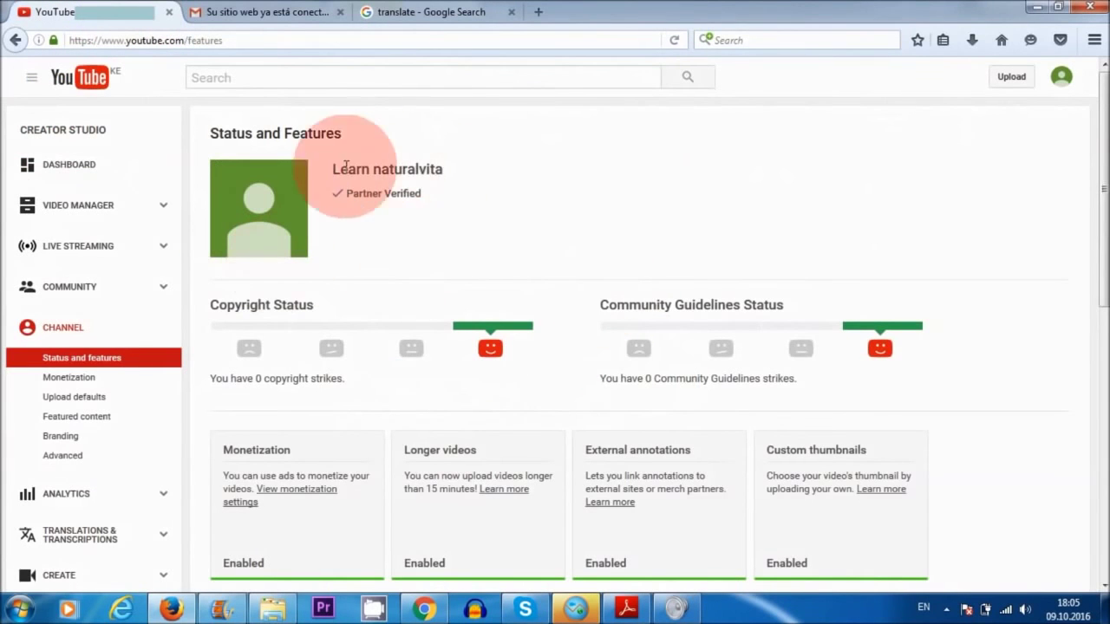
- Return to Status and features, scroll to the feature cards, and open the paid content help
left_click(373, 168)
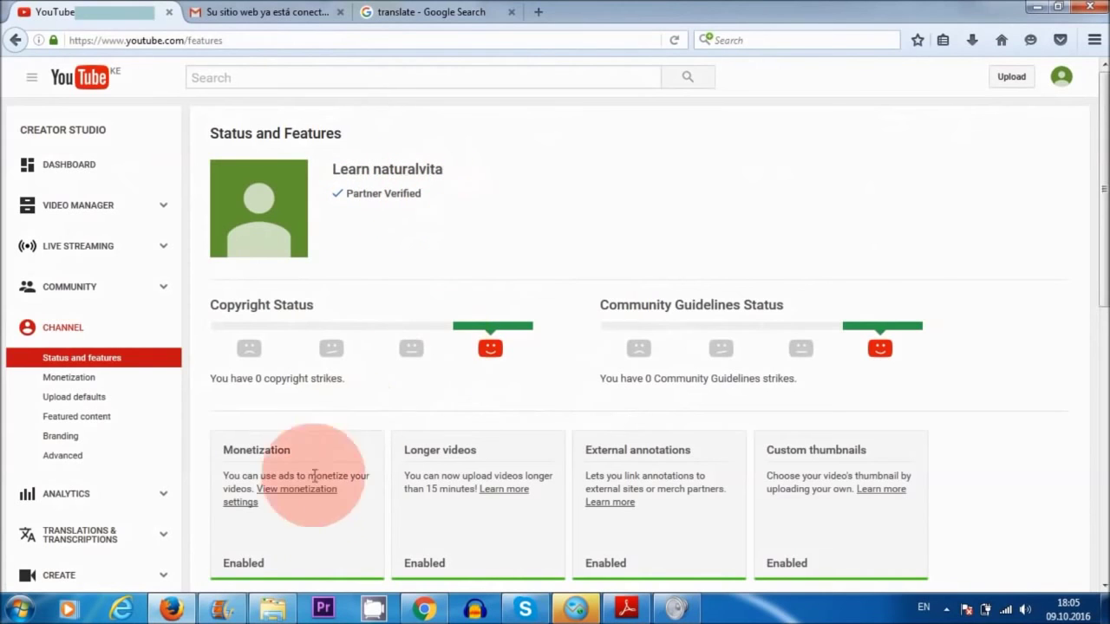
scroll(337, 487, "down", 2)
scroll(338, 488, "down", 3)
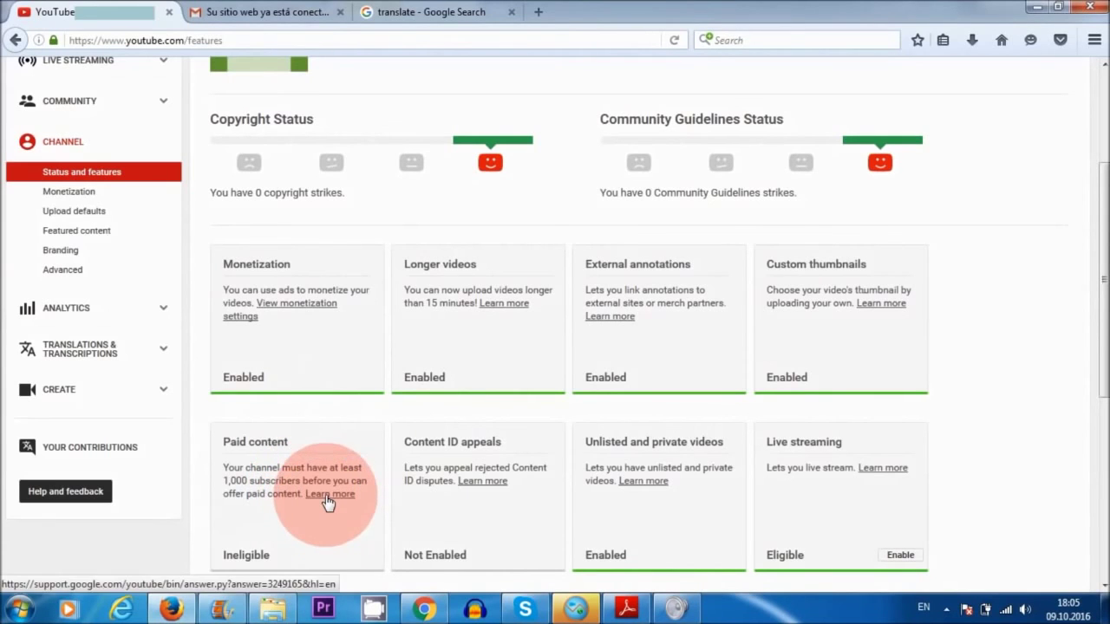
left_click(328, 496)
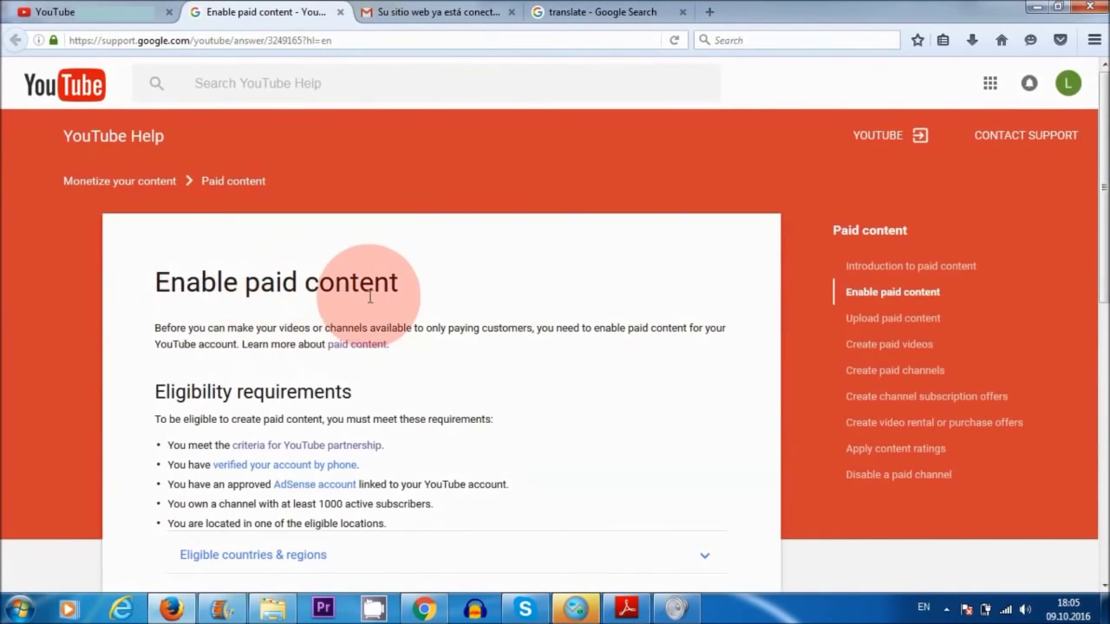
- Open the 'Introduction to paid content' help article from the Enable paid content page
left_click(363, 347)
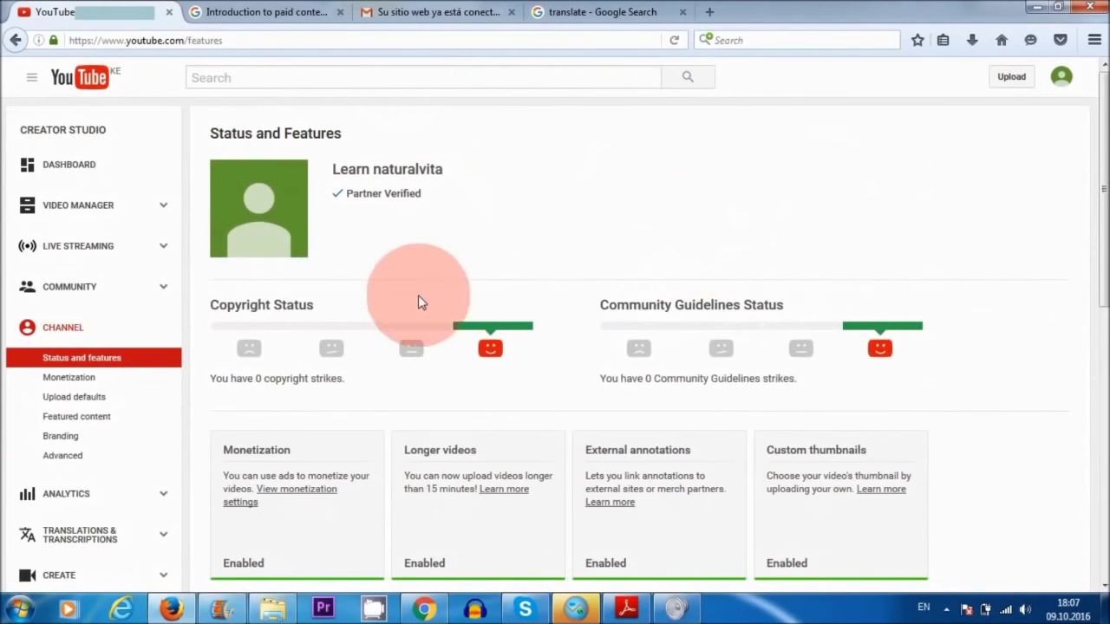
- Bring up the How To: With Naturalvita channel page in Chrome and browse its popular uploads
left_click(433, 607)
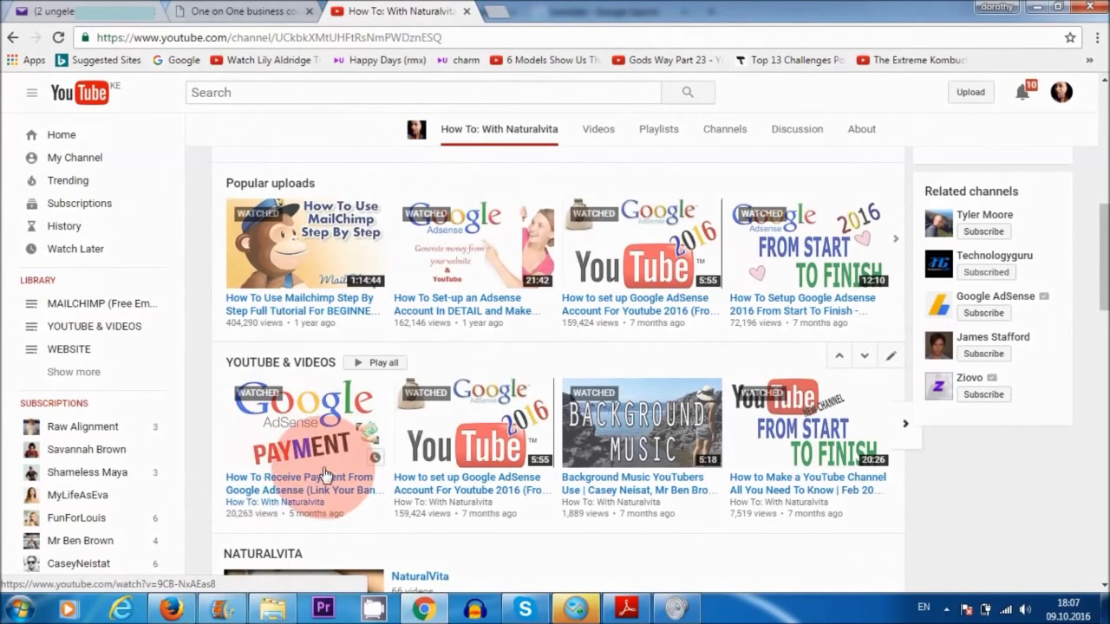
left_click_drag(1102, 223, 1102, 92)
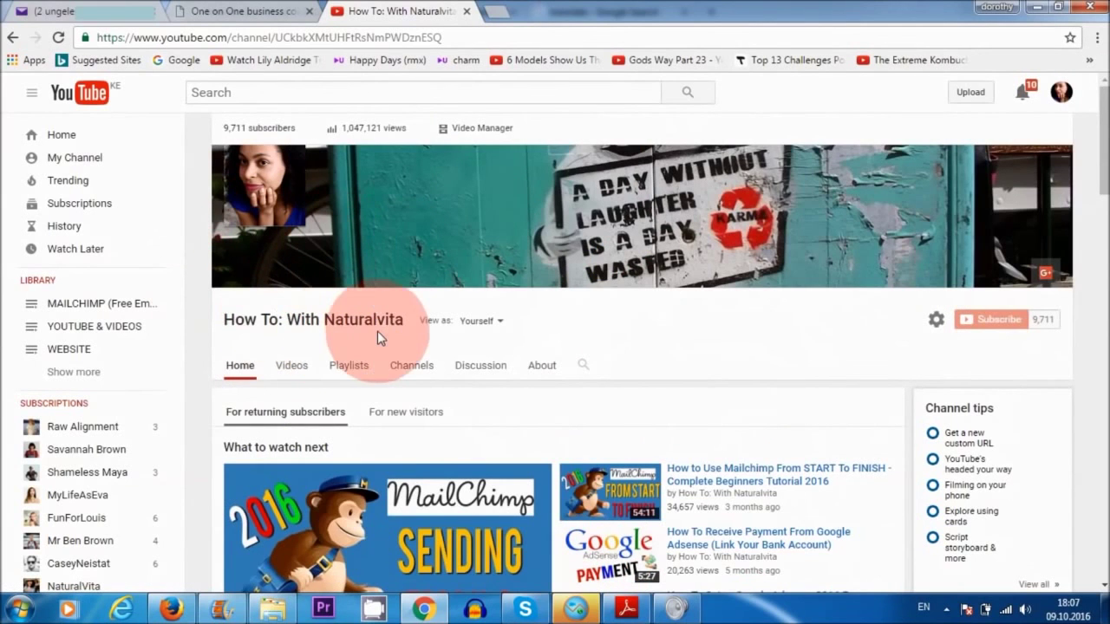
left_click_drag(1103, 173, 1101, 319)
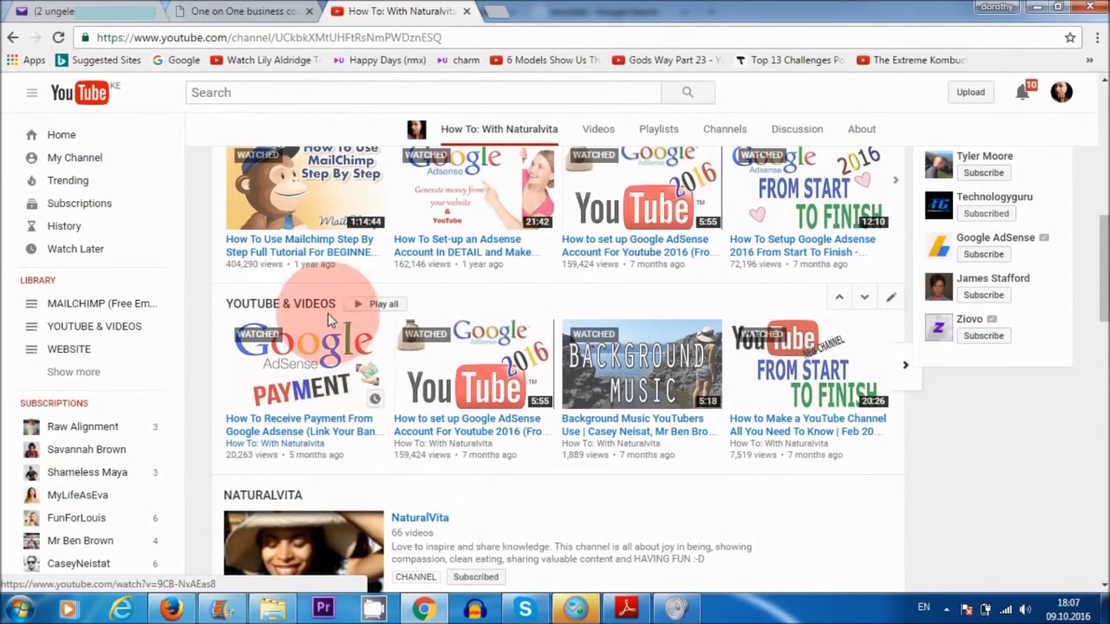
left_click(230, 12)
- Scroll the One on One business coaching page down to its $50 session pricing
scroll(568, 251, "up", 4)
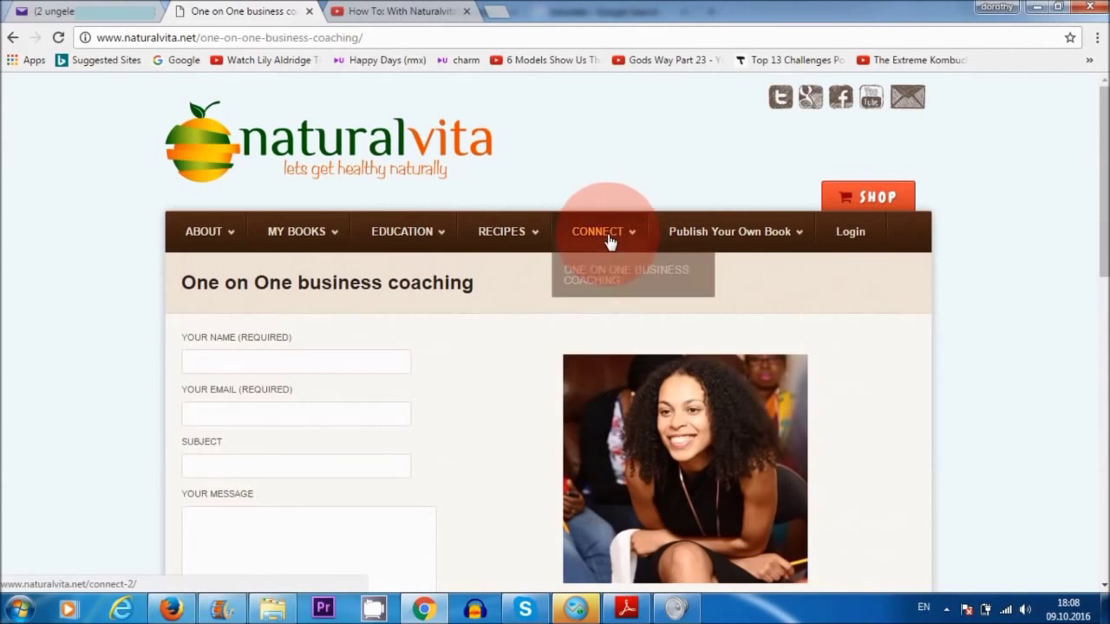
left_click_drag(1103, 198, 1103, 295)
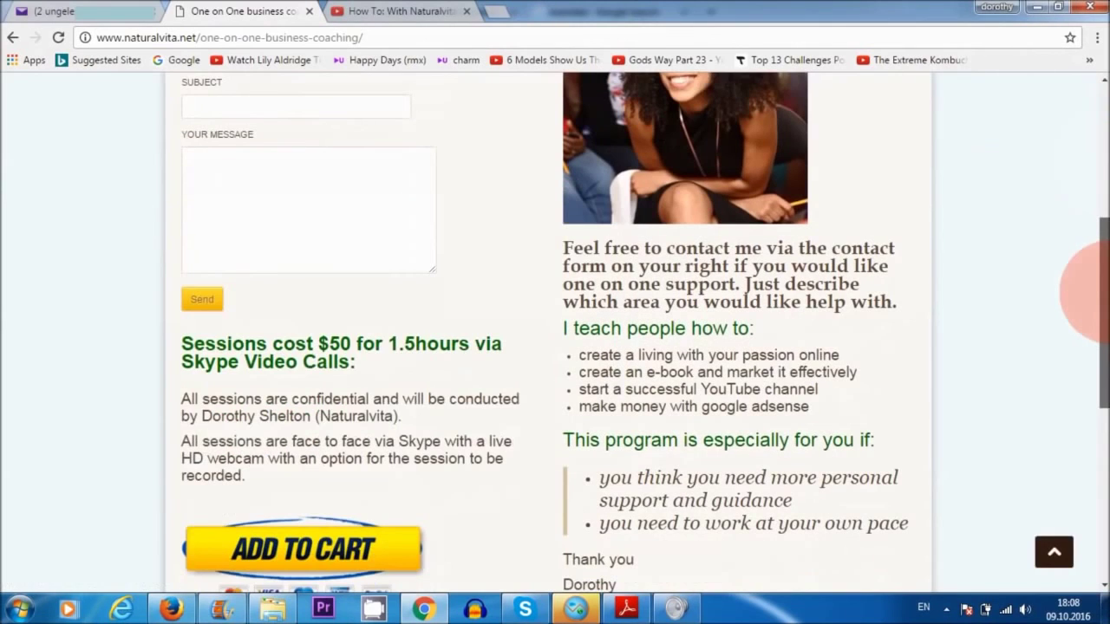